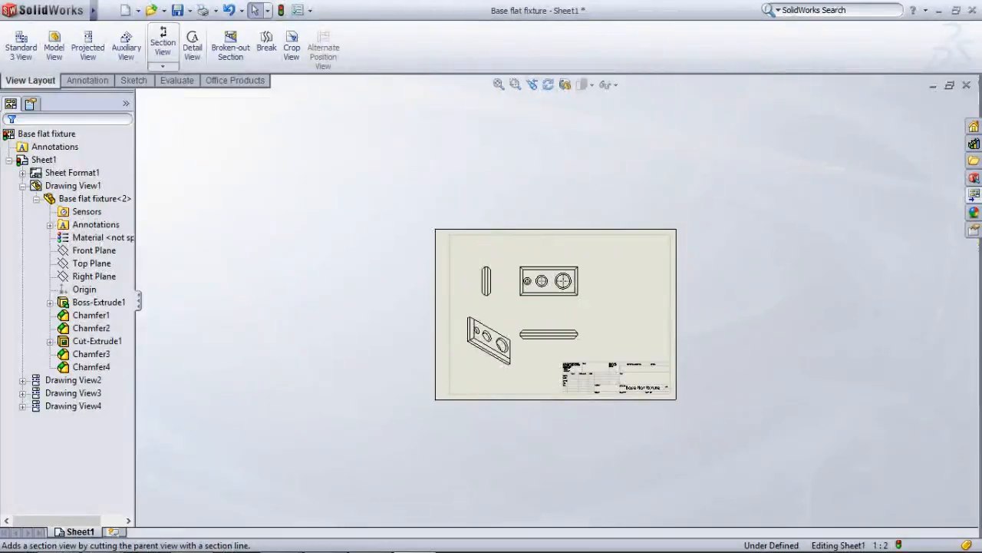
- Delete the projected view located directly below the front view of the plate
scroll(591, 362, "down", 5)
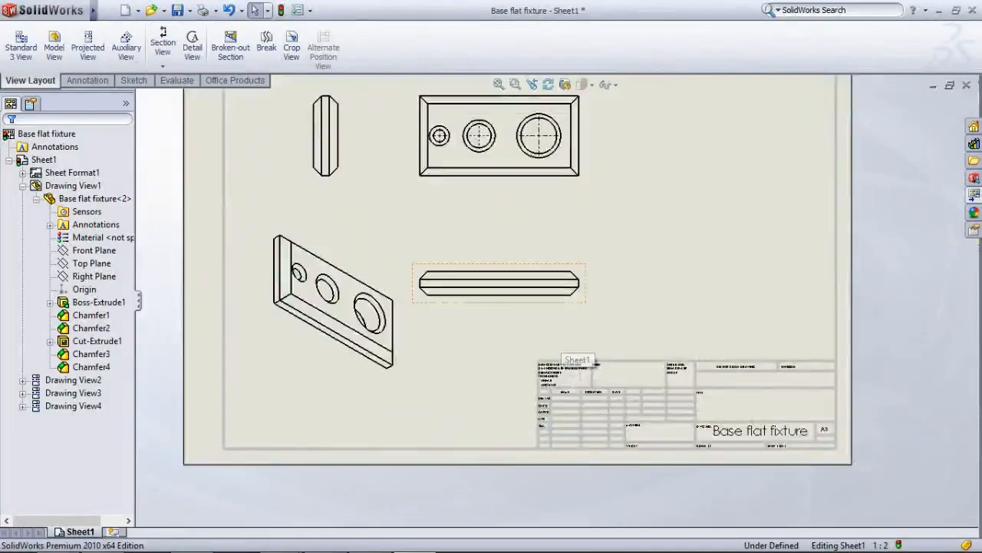
left_click(540, 315)
right_click(540, 315)
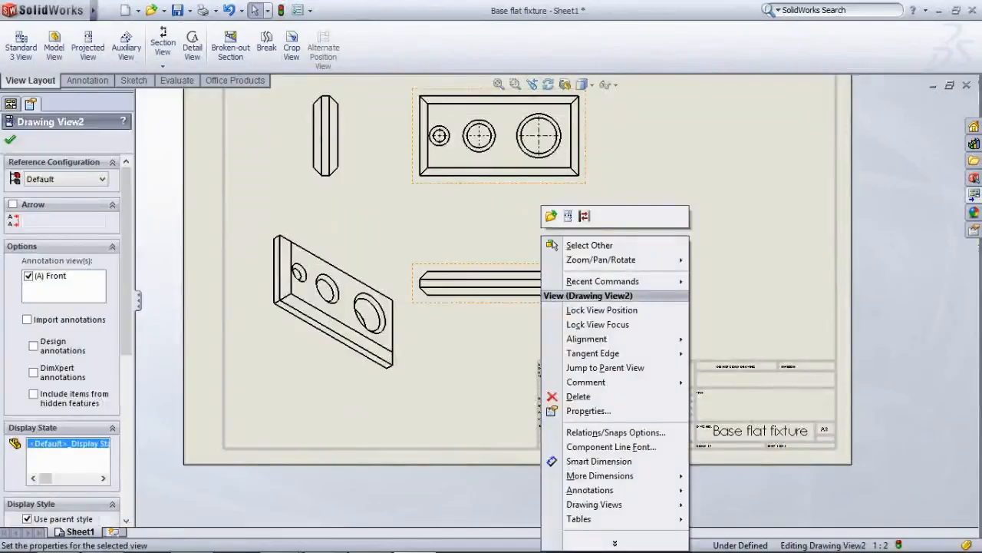
left_click(578, 396)
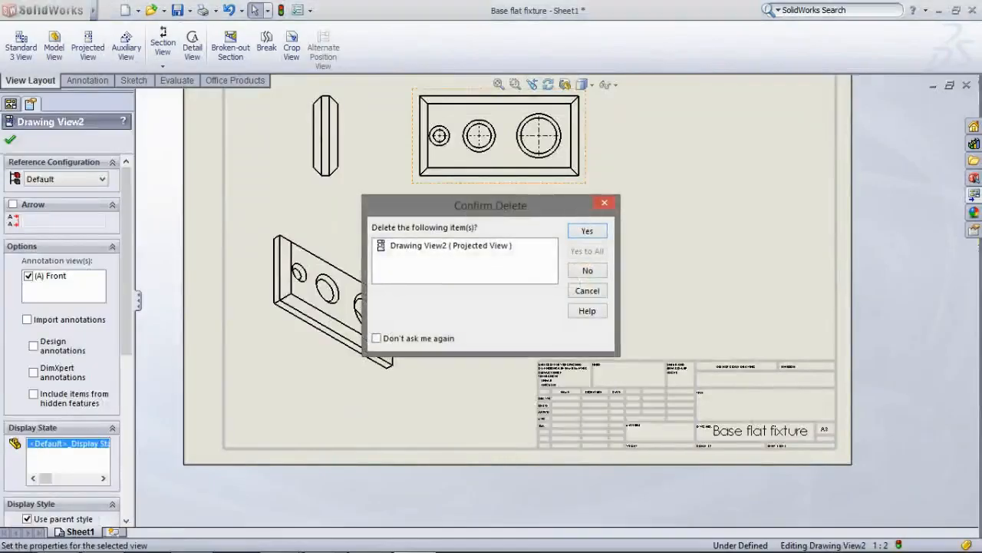
left_click(587, 231)
scroll(405, 265, "up", 4)
scroll(463, 196, "down", 2)
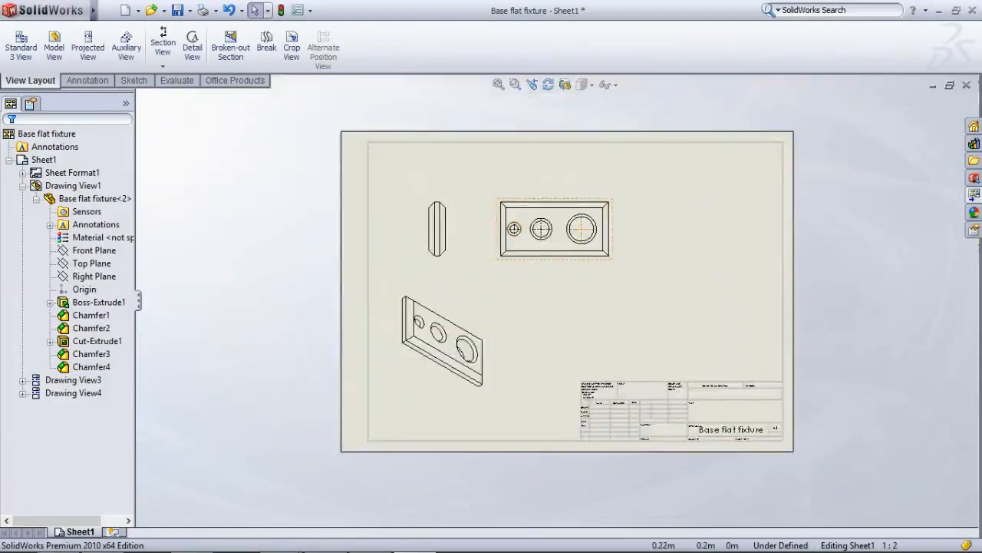
- Start a section view and sketch a horizontal cutting line through all three holes, between the side-edge midpoints of the front view
scroll(586, 202, "down", 1)
left_click(162, 66)
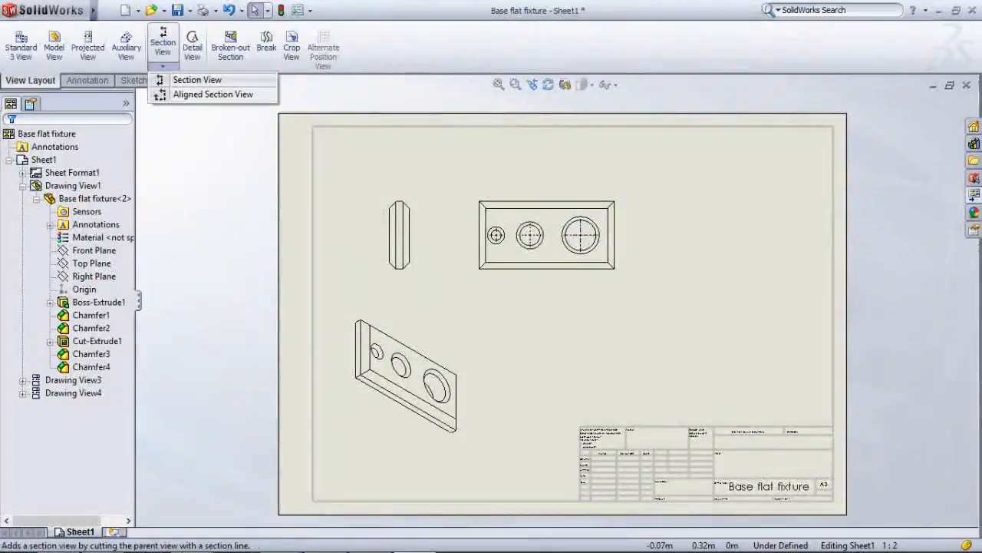
left_click(197, 79)
scroll(556, 228, "down", 2)
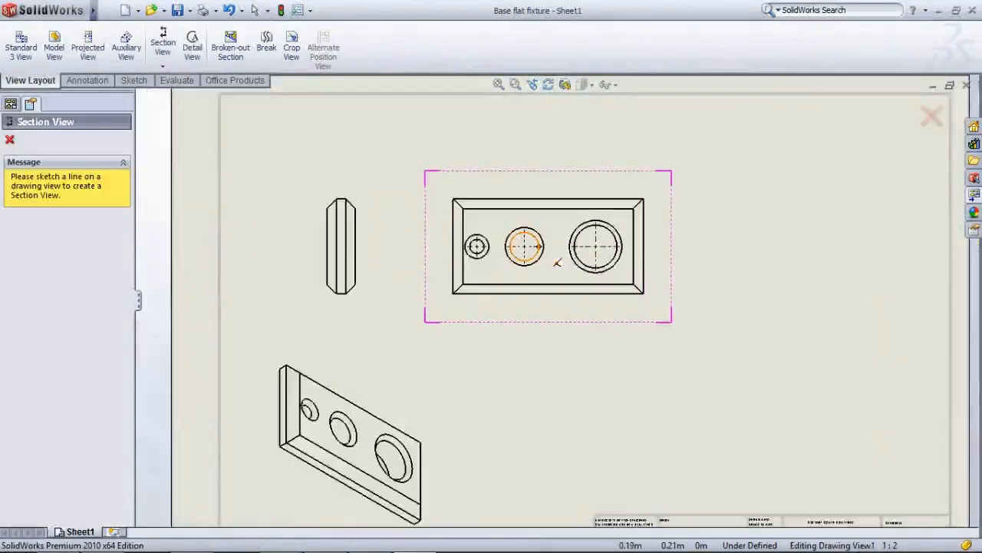
scroll(472, 234, "down", 2)
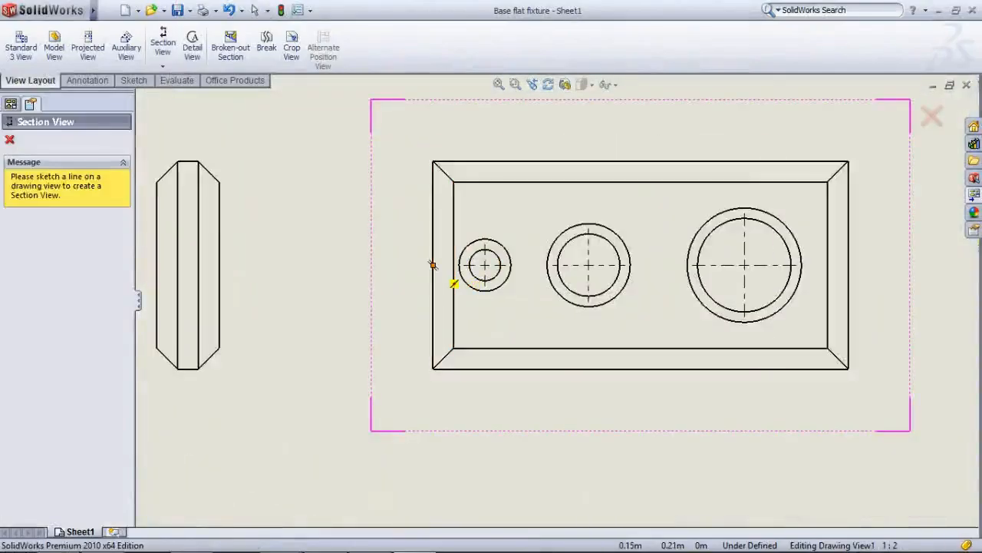
left_click(433, 264)
left_click(848, 264)
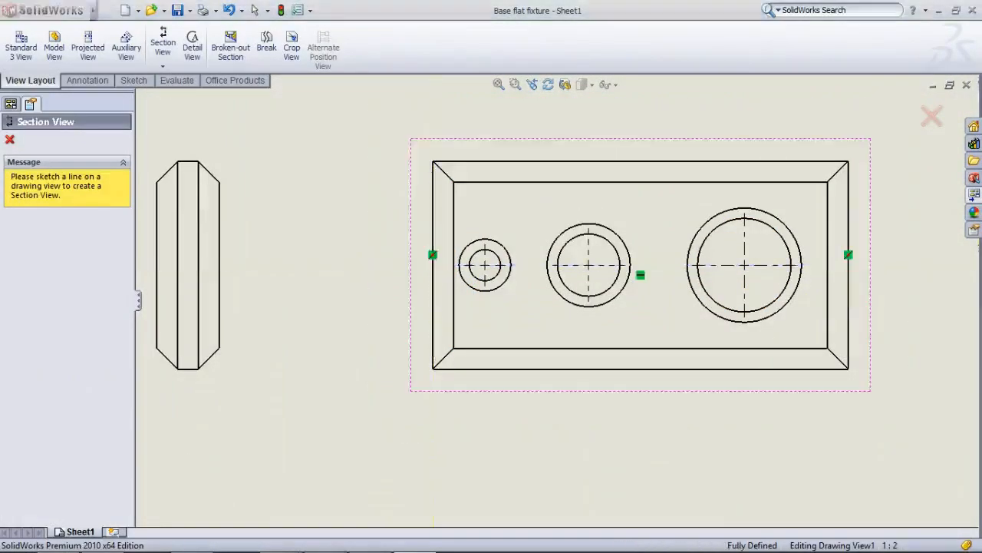
left_click(544, 299)
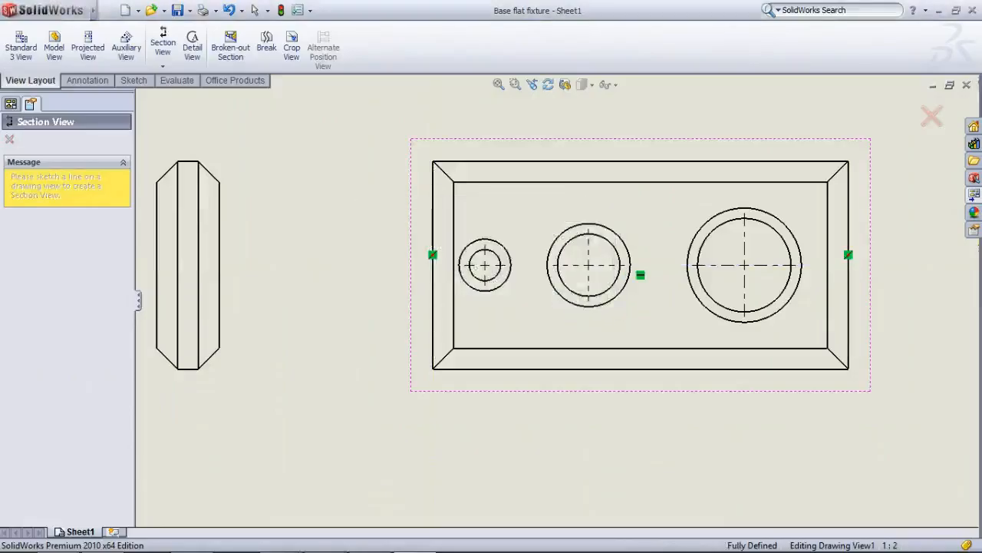
- Place section view A-A directly below the front view
scroll(555, 300, "up", 4)
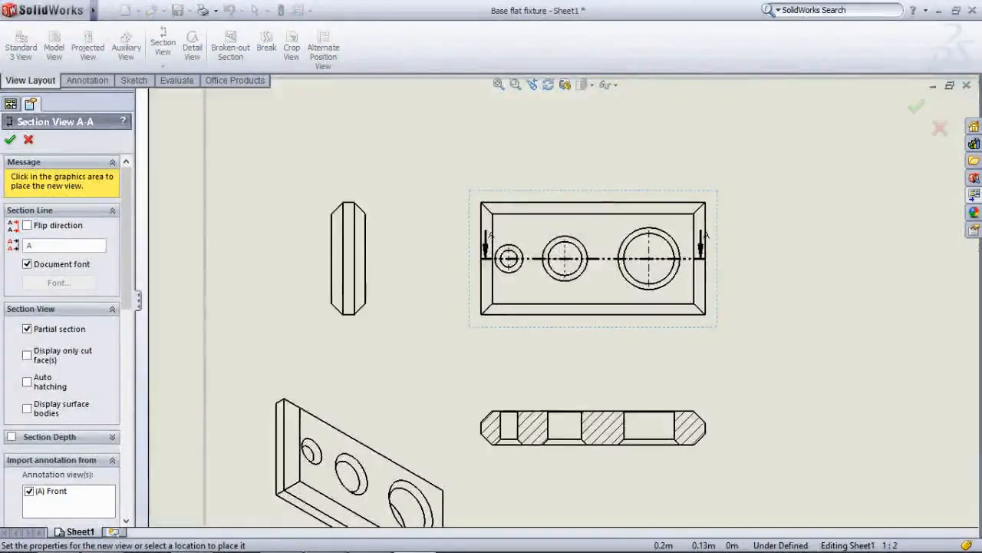
scroll(608, 413, "down", 3)
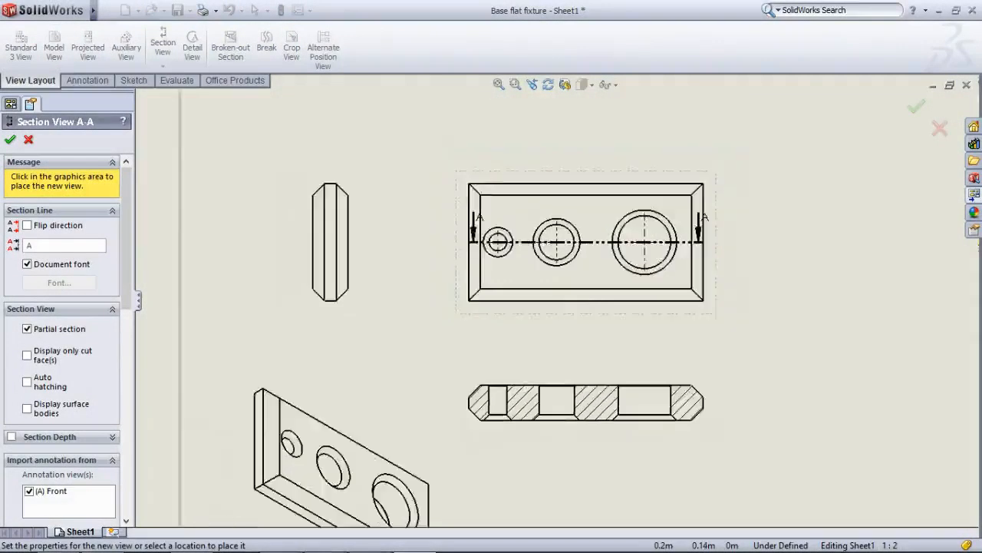
scroll(554, 297, "up", 3)
scroll(643, 460, "down", 2)
scroll(596, 296, "down", 2)
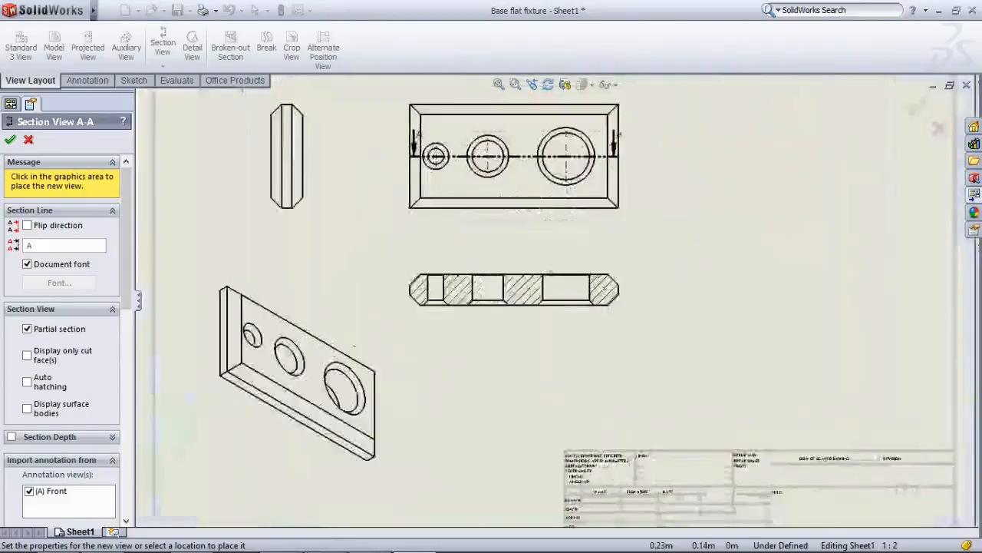
left_click(514, 299)
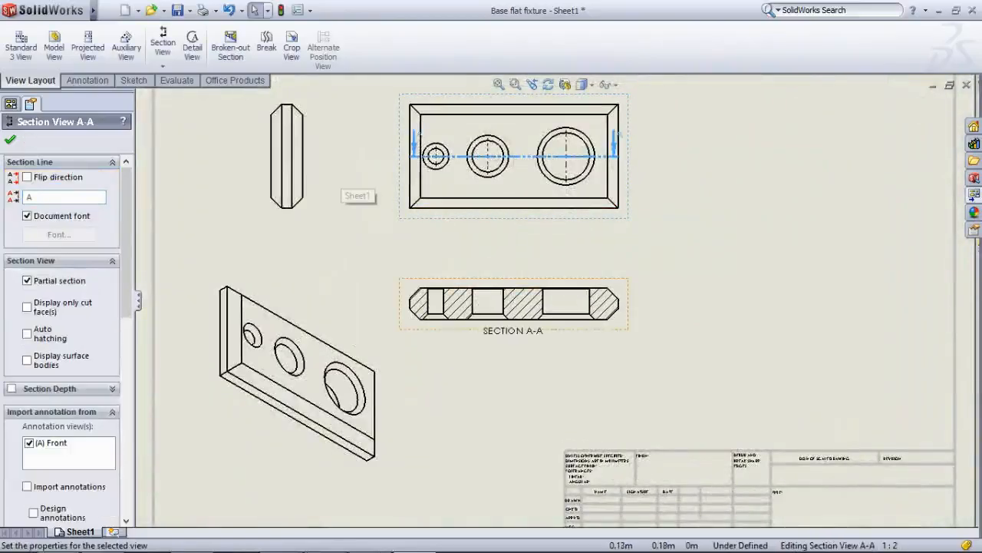
- Flip the cutting direction of section A-A and accept the view settings
left_click(27, 177)
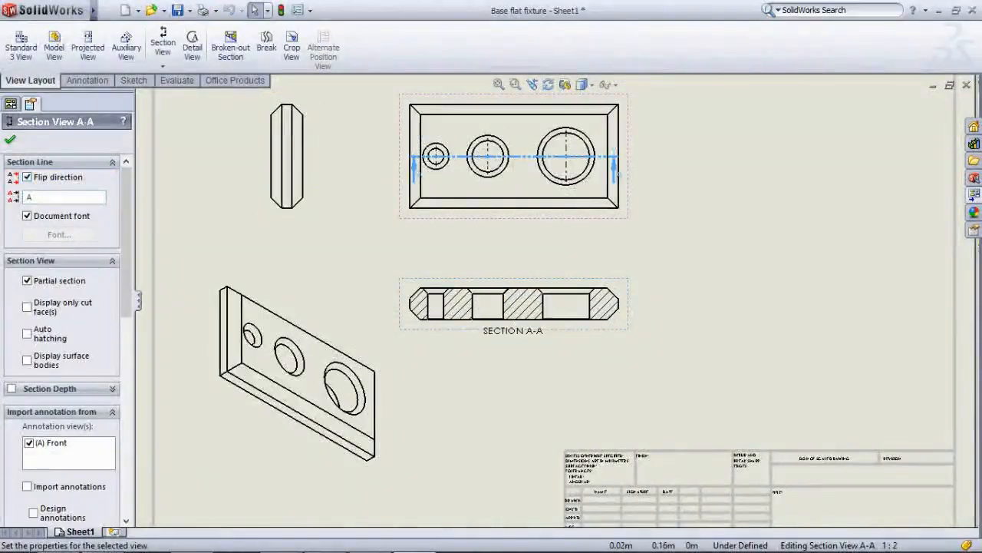
scroll(422, 316, "down", 2)
scroll(430, 316, "up", 4)
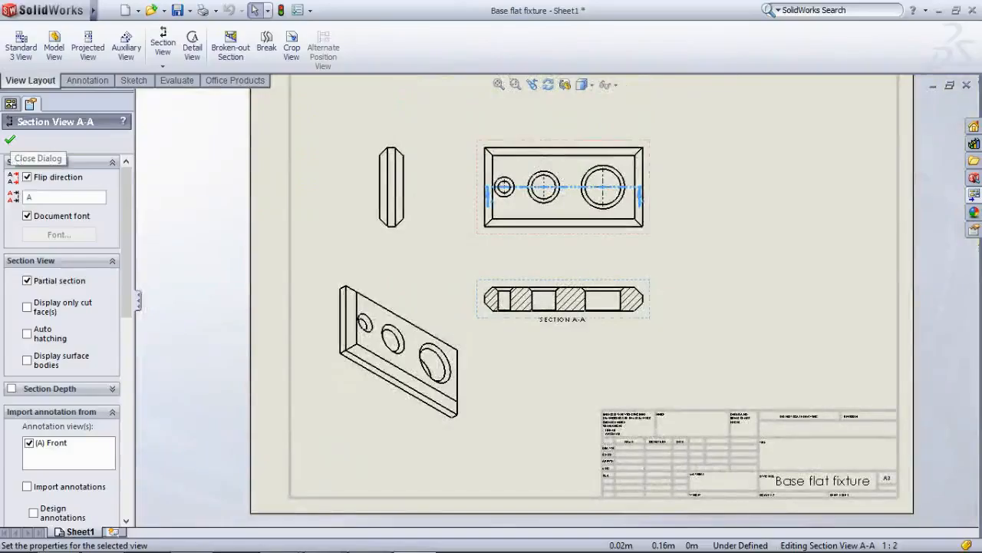
left_click(10, 138)
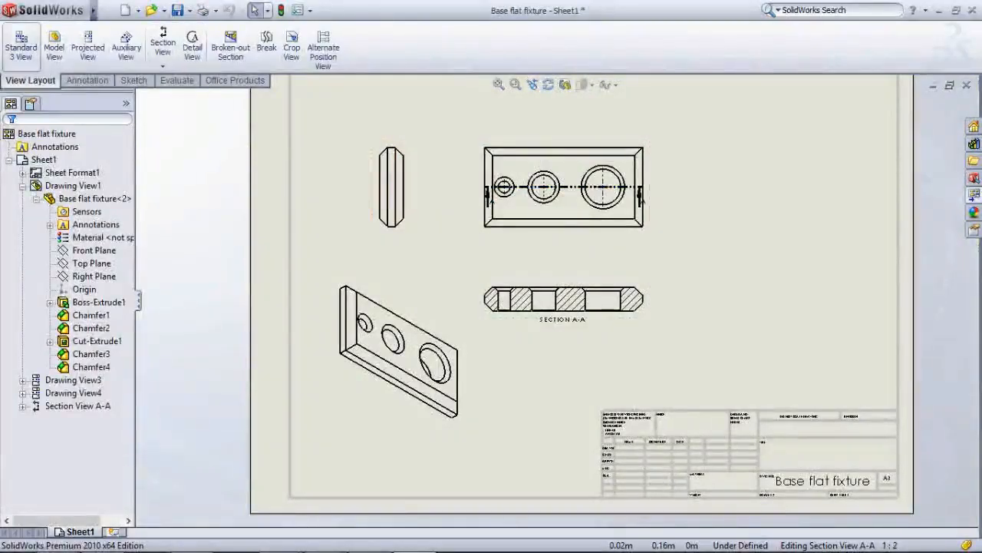
- Dimension the overall thickness of section A-A between its upper and lower edges, placing it beside the section's left end
scroll(575, 304, "up", 1)
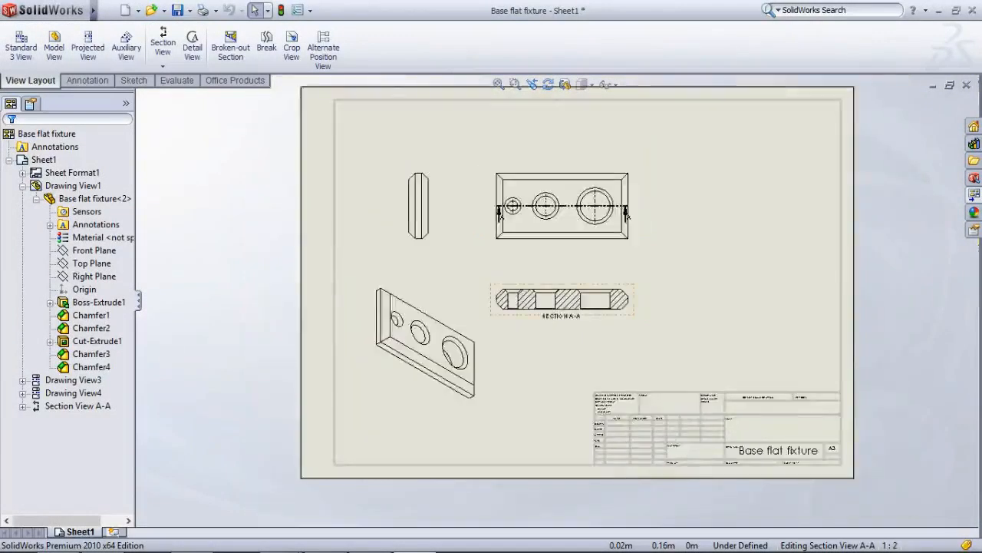
scroll(631, 211, "down", 2)
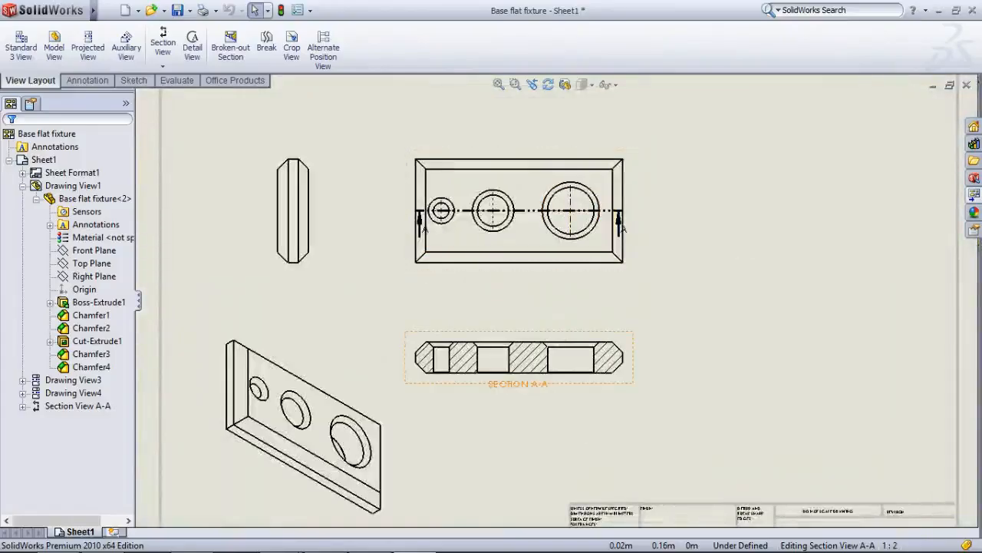
scroll(530, 211, "up", 1)
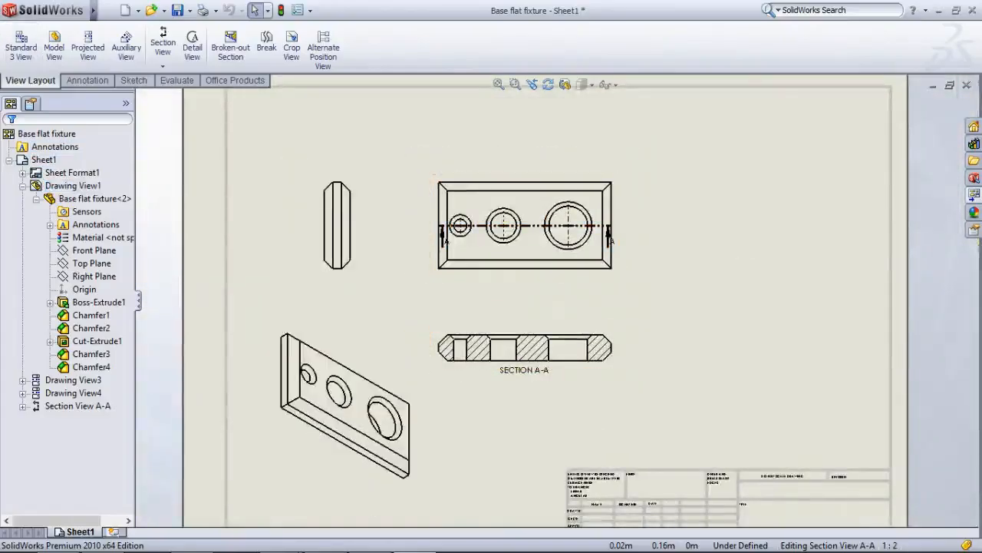
left_click(132, 80)
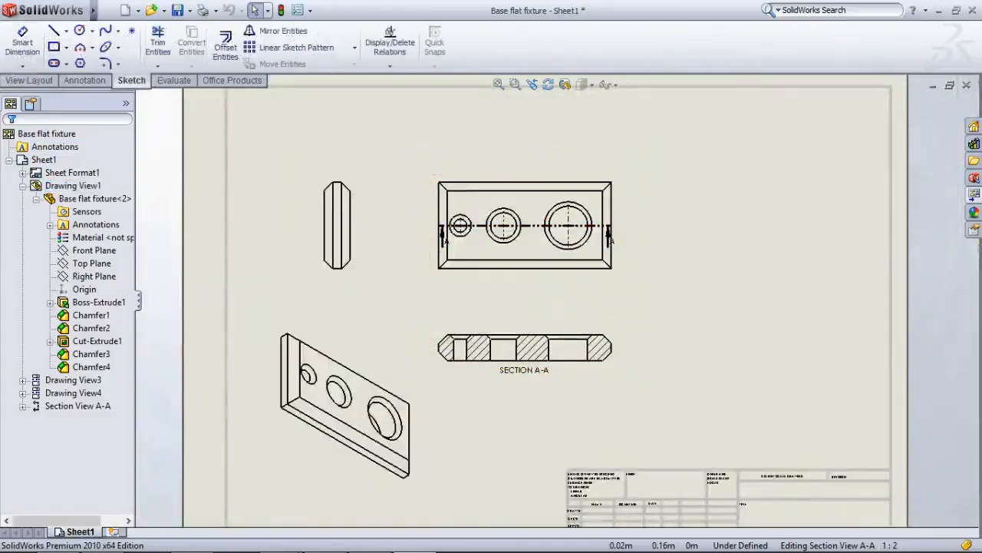
left_click(22, 42)
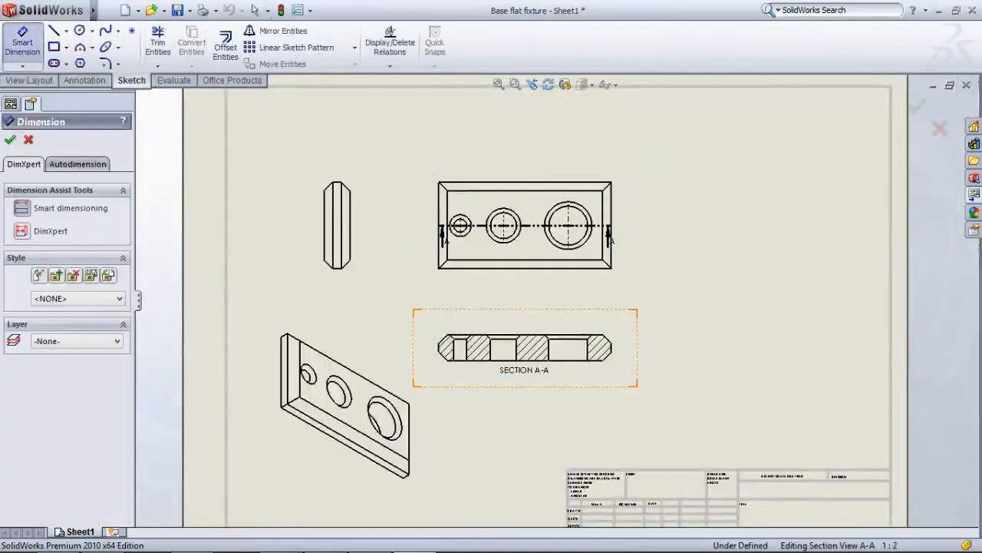
scroll(485, 420, "down", 5)
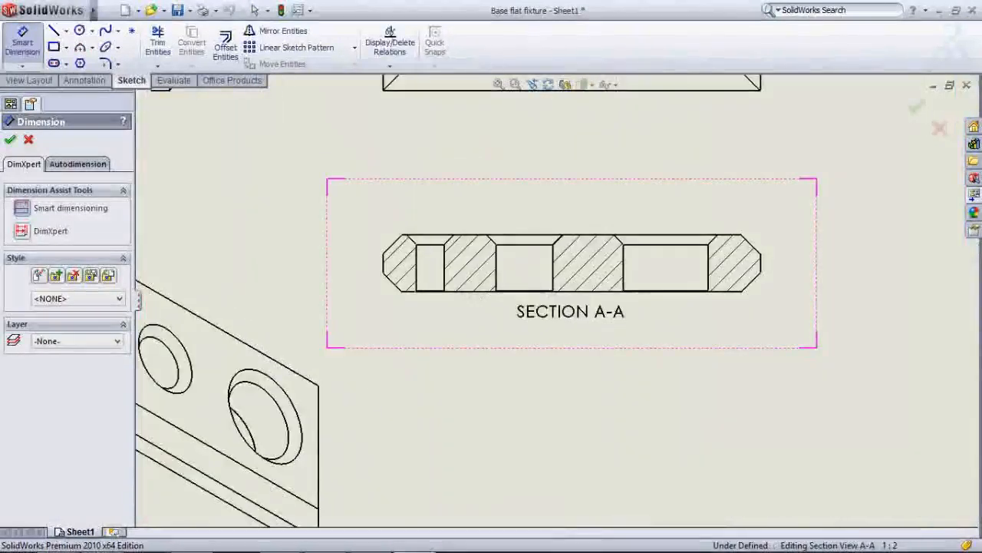
left_click(415, 235)
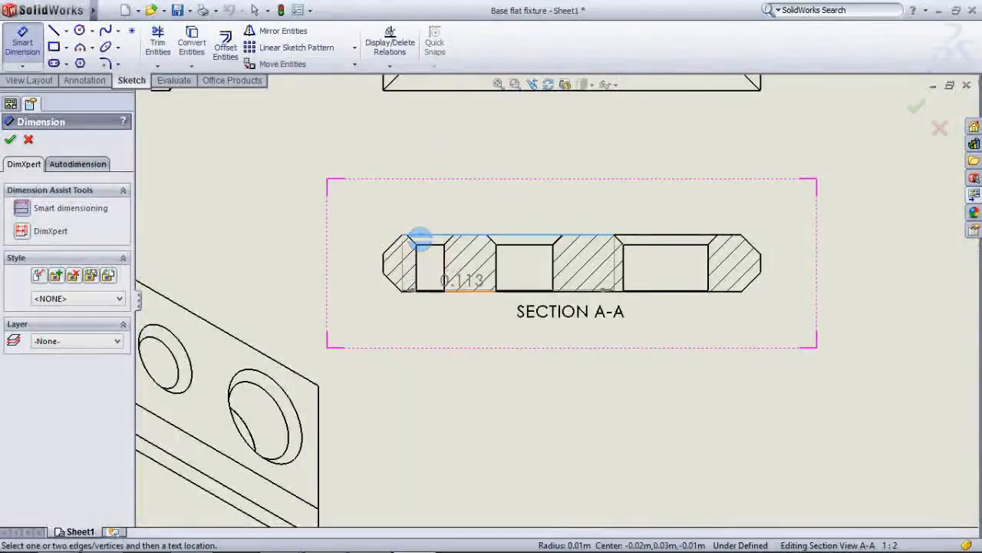
left_click(469, 290)
left_click(343, 267)
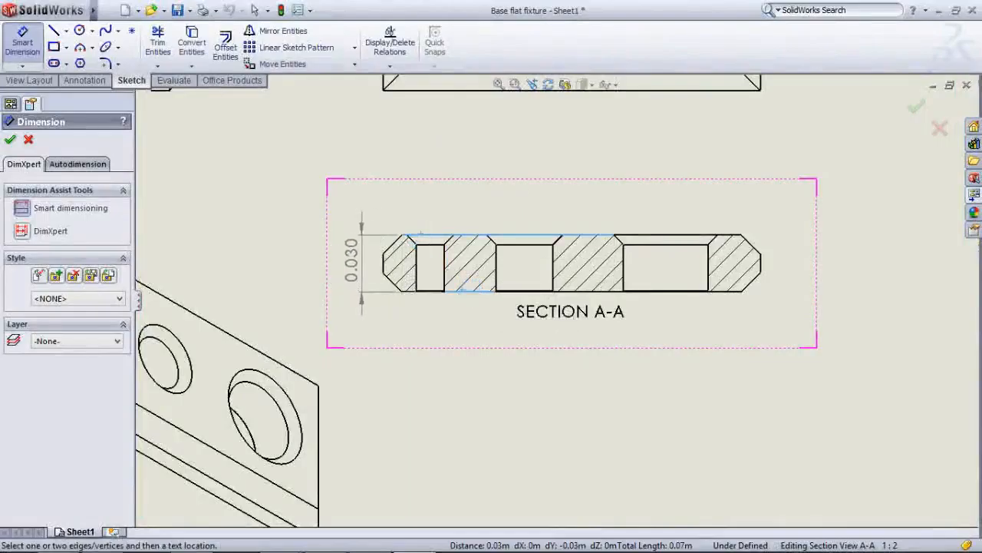
left_click(347, 261)
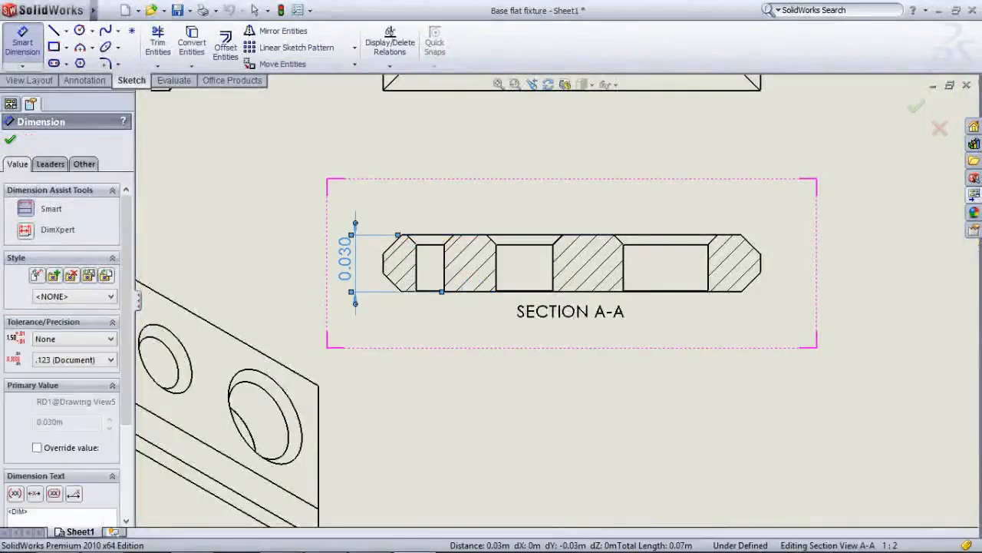
- Dimension the short vertical edge between the chamfers at the left end of section A-A, placing it inside the thickness dimension
scroll(337, 241, "down", 3)
scroll(345, 249, "down", 1)
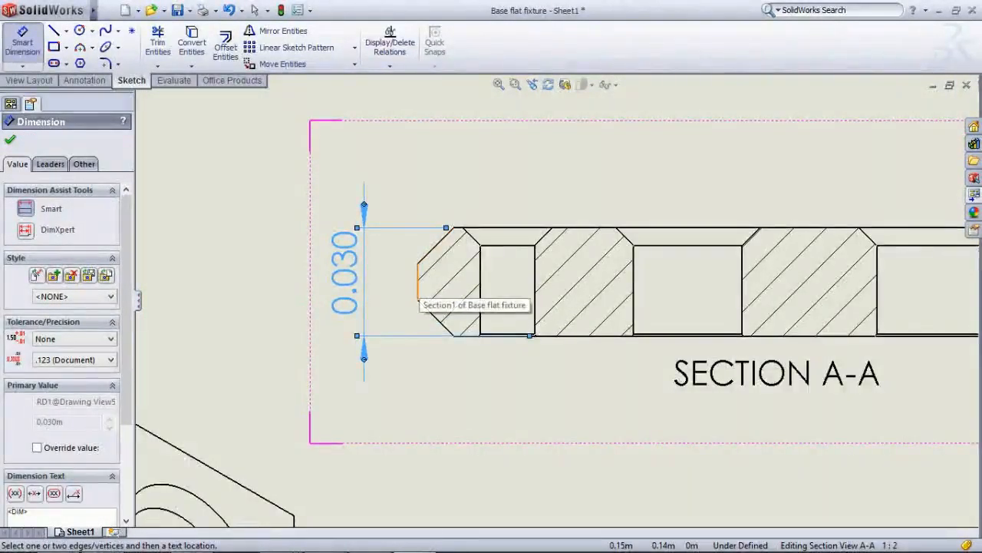
left_click(419, 284)
left_click(378, 278)
- Dimension the overall length of section A-A between its two vertical end edges, placing it above the section
scroll(599, 307, "up", 7)
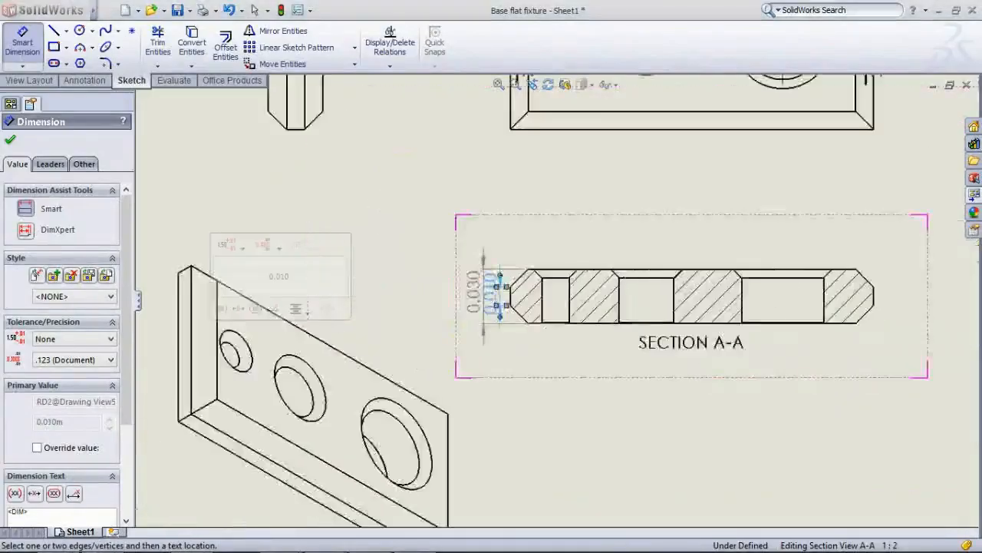
scroll(833, 302, "down", 4)
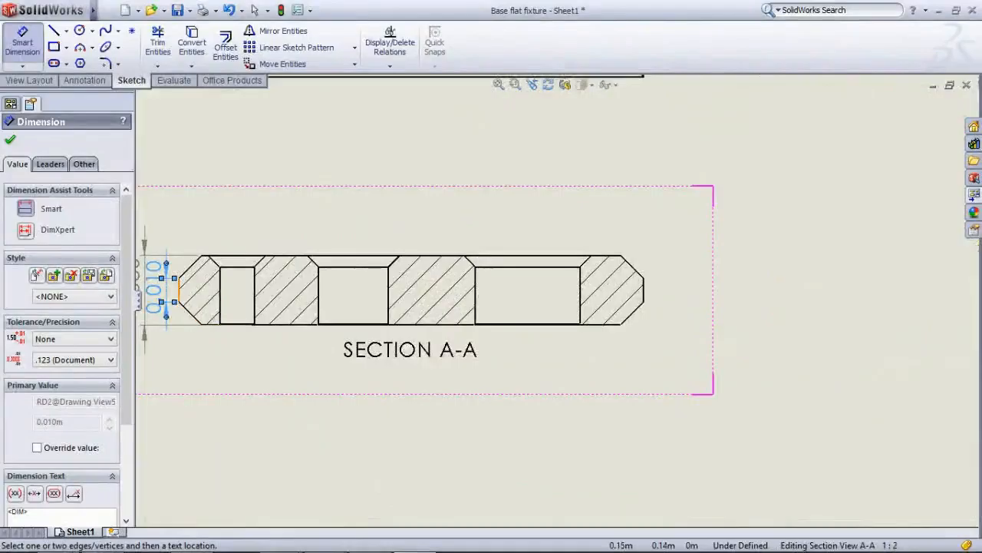
left_click(179, 292)
left_click(644, 285)
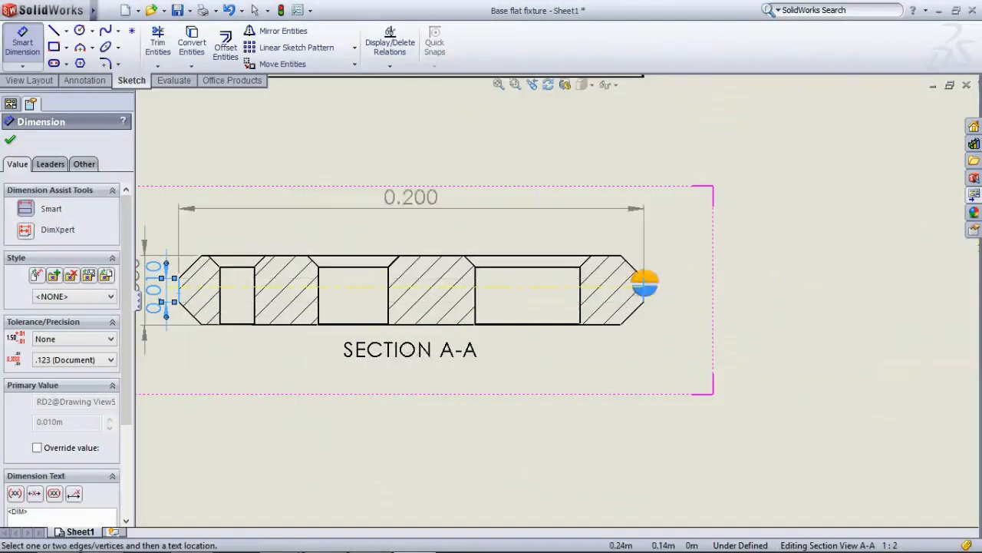
left_click(642, 218)
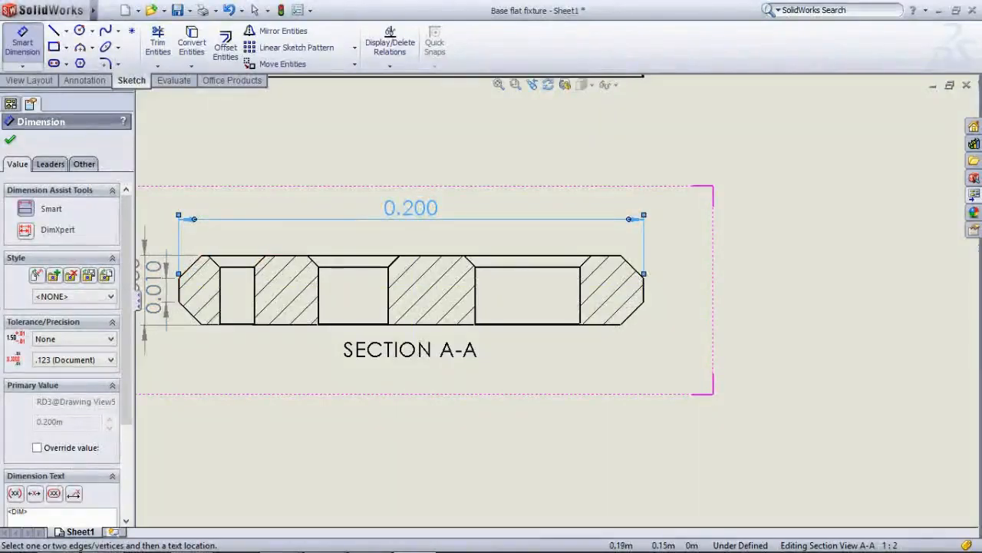
left_click(367, 258)
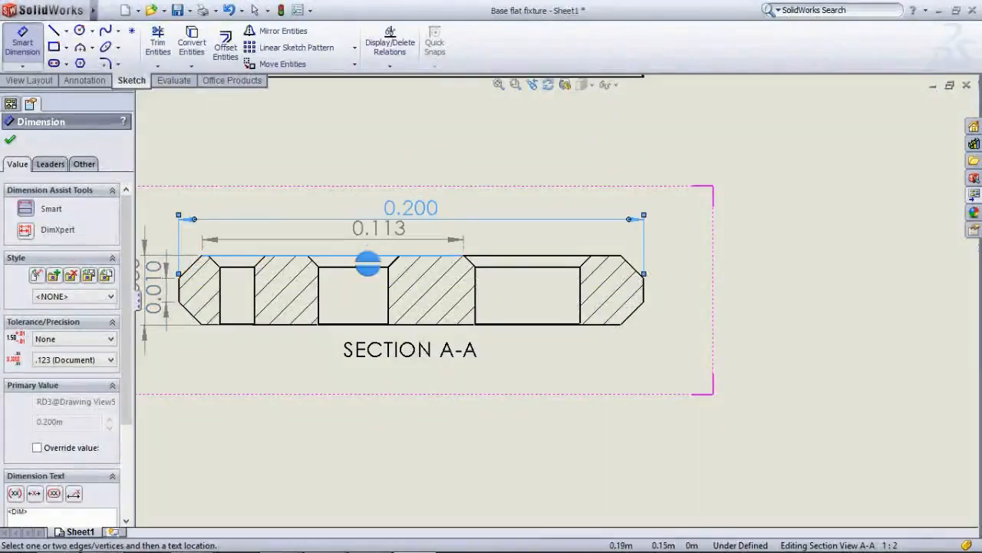
key("Escape")
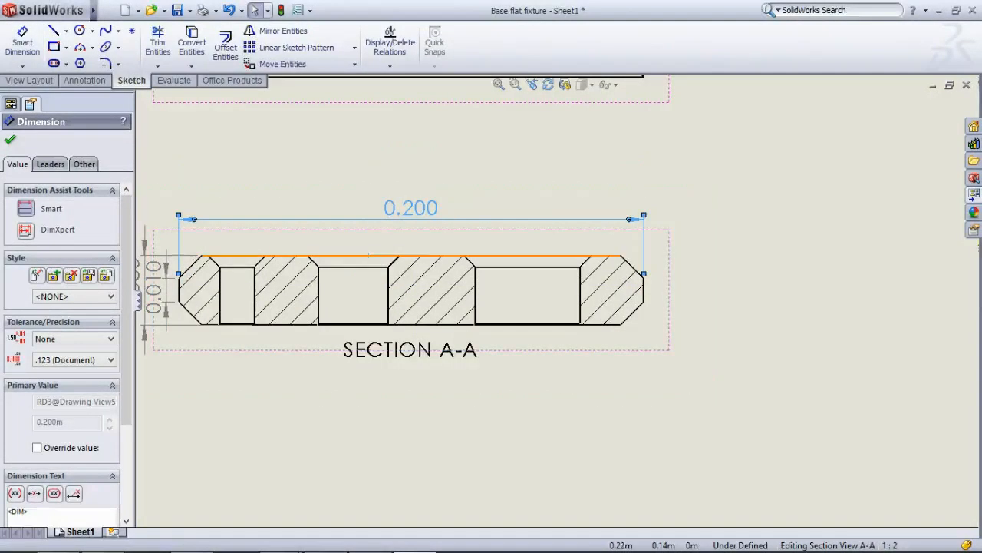
left_click(506, 256)
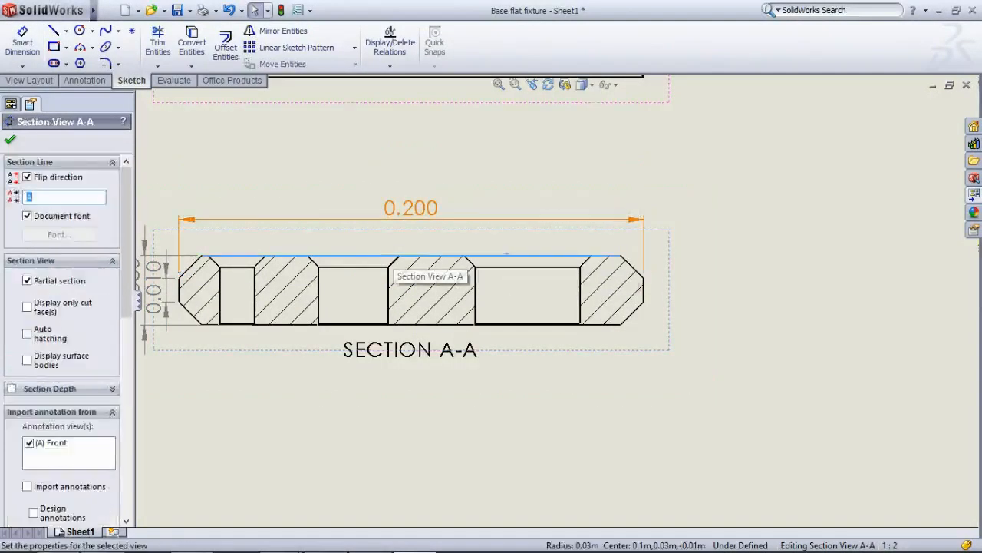
key("Escape")
- Dimension the upper edge of section A-A between its end chamfers, placing it between the overall length dimension and the section
left_click(22, 42)
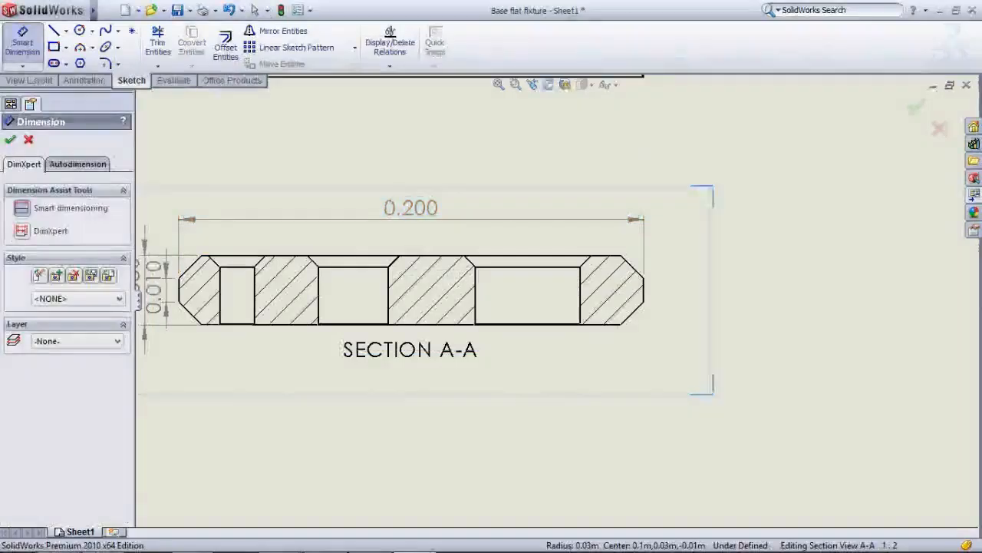
left_click(535, 256)
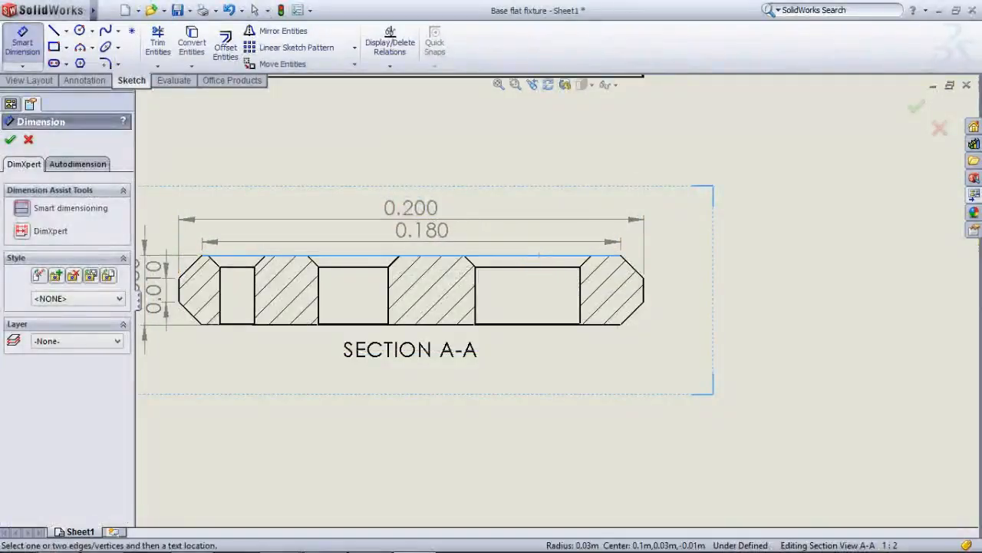
left_click(403, 230)
- Dimension the inner diameters of the three holes in the front view, placing the texts in a row above the plate
scroll(415, 198, "down", 1)
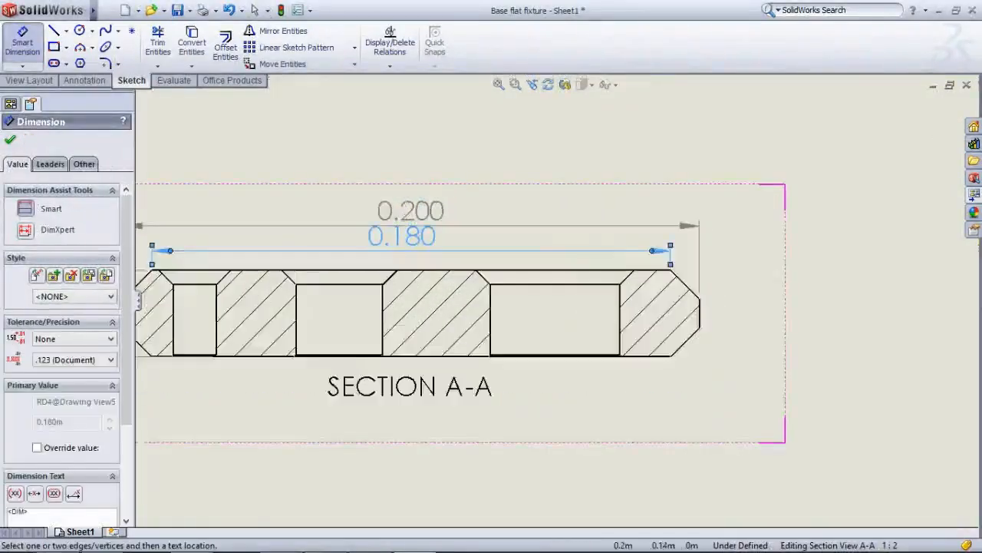
scroll(415, 198, "up", 4)
scroll(328, 316, "down", 4)
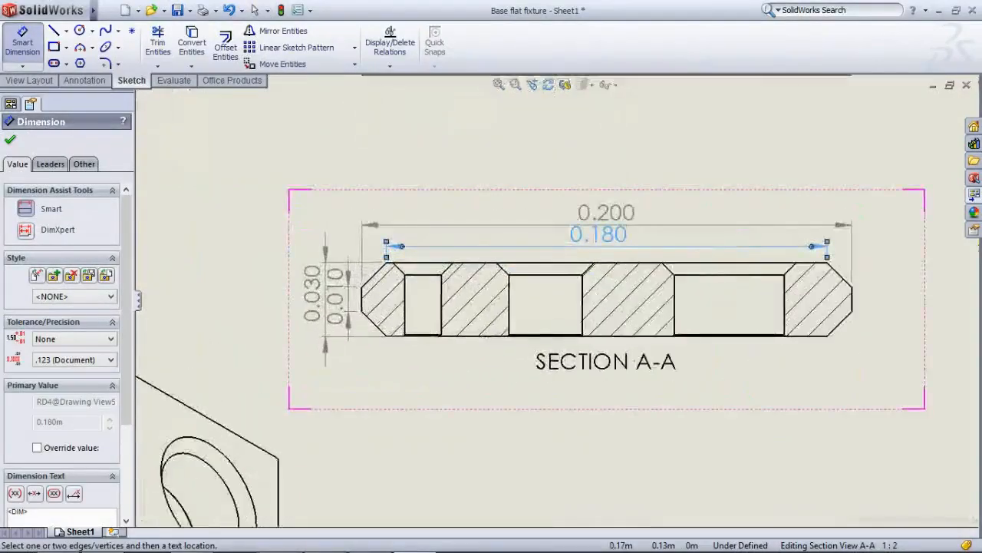
scroll(330, 316, "up", 7)
scroll(644, 316, "down", 4)
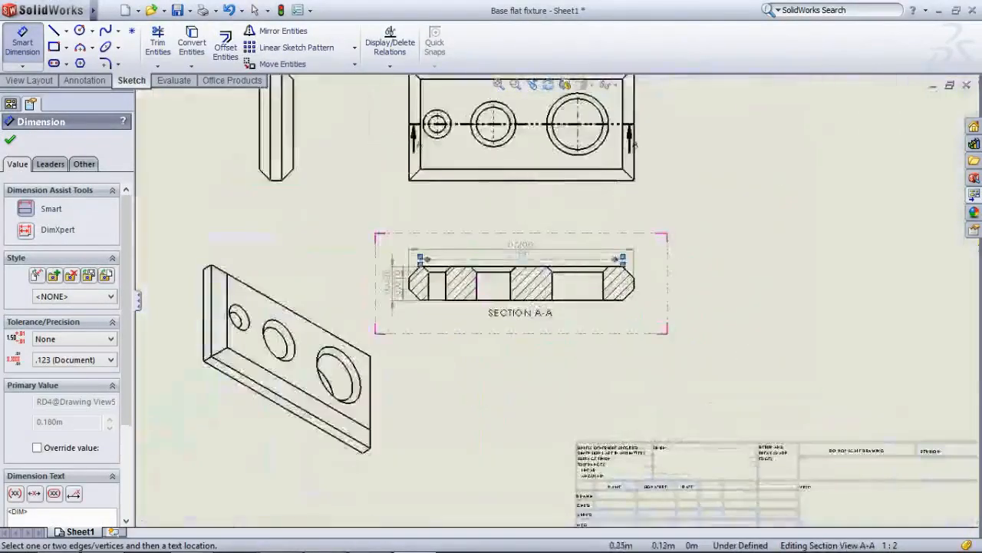
scroll(308, 261, "down", 5)
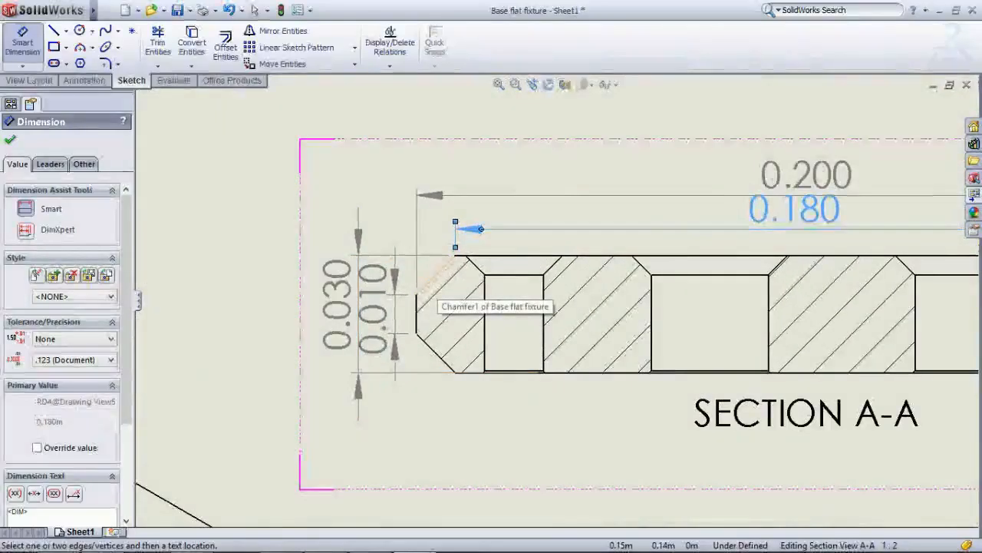
scroll(476, 287, "up", 6)
scroll(632, 205, "down", 5)
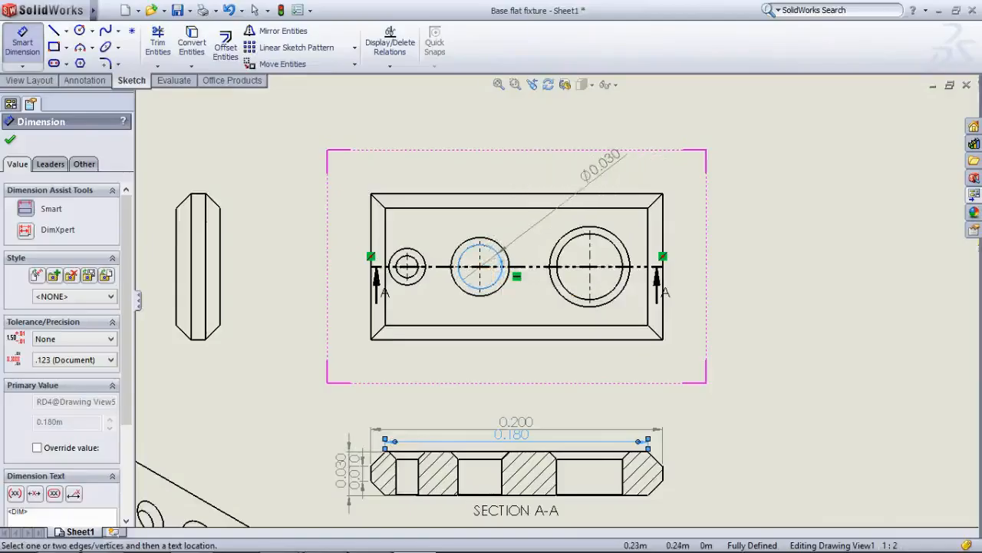
left_click(529, 167)
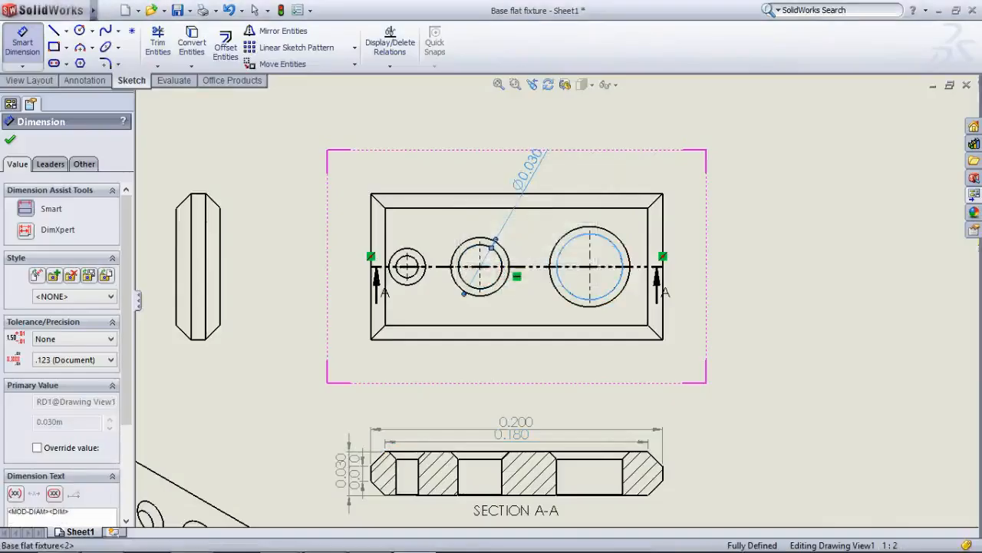
left_click(613, 240)
left_click(618, 201)
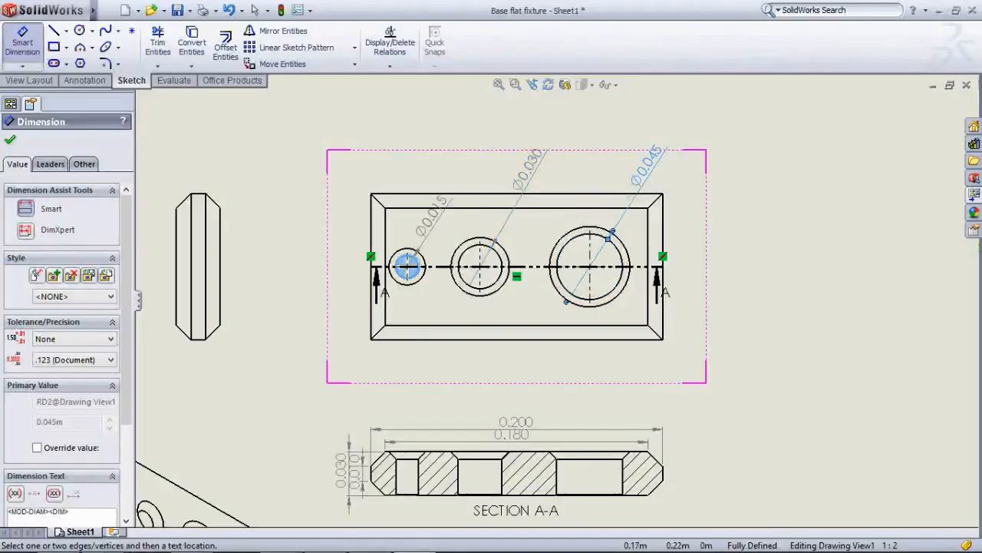
left_click(455, 164)
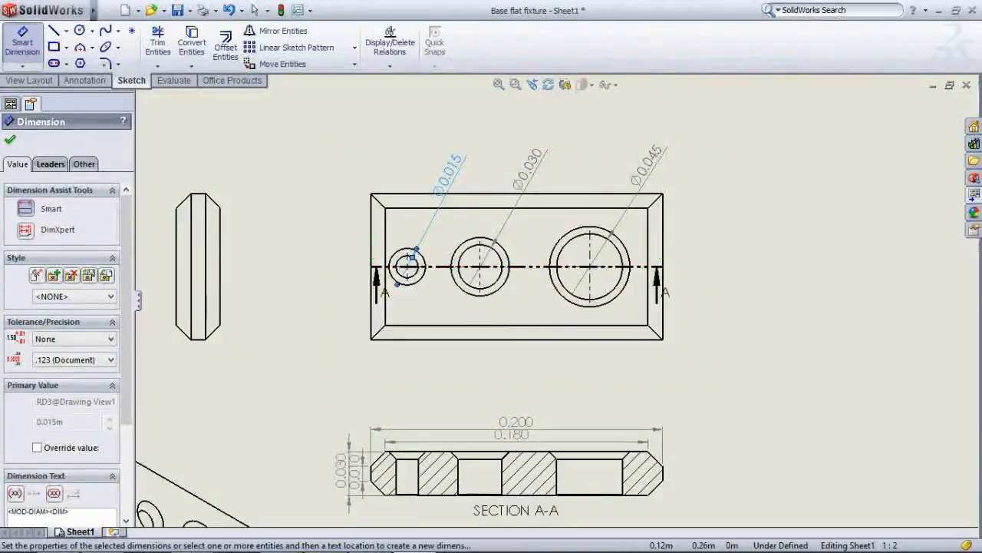
scroll(369, 264, "down", 9)
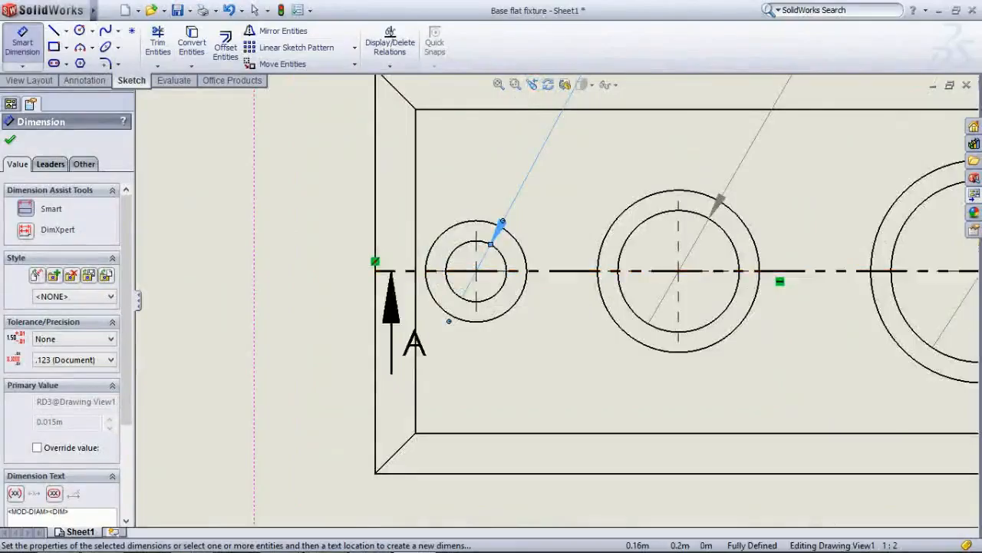
left_click(475, 270)
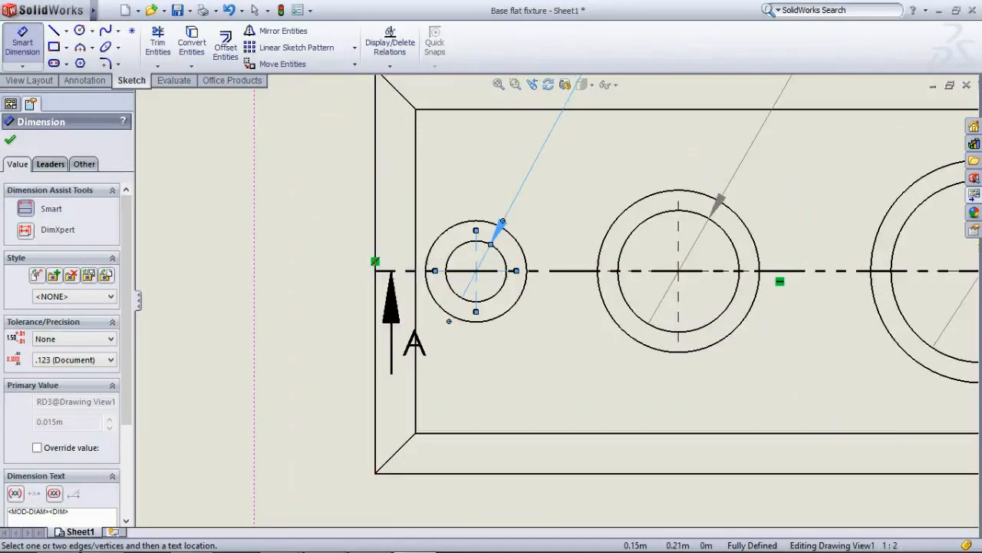
left_click(375, 261)
key("Return")
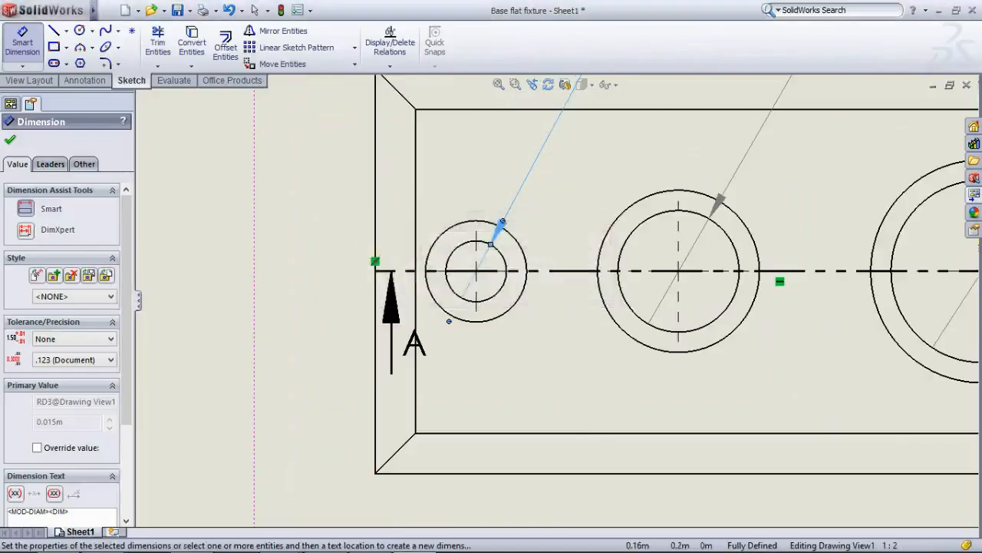
scroll(449, 320, "down", 5)
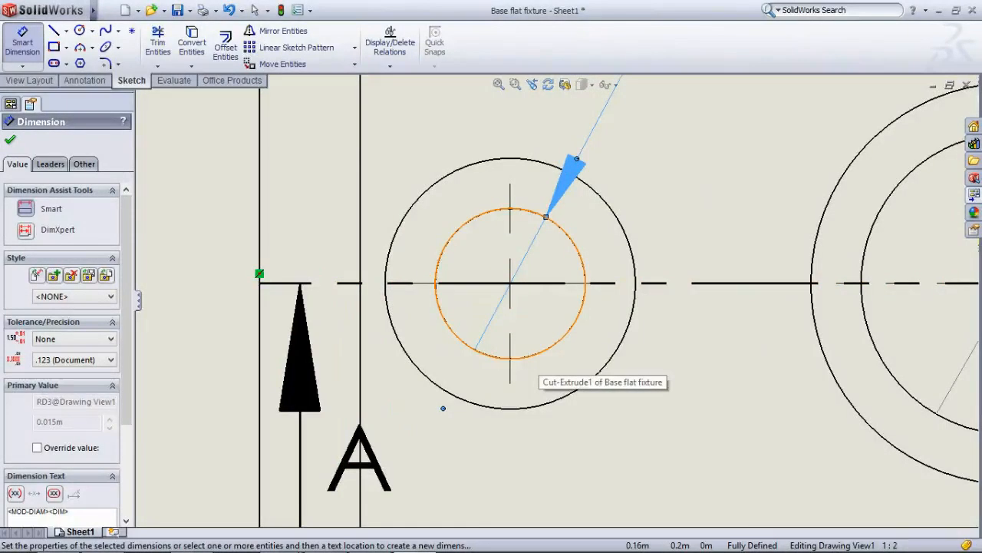
left_click(539, 353)
key("Escape")
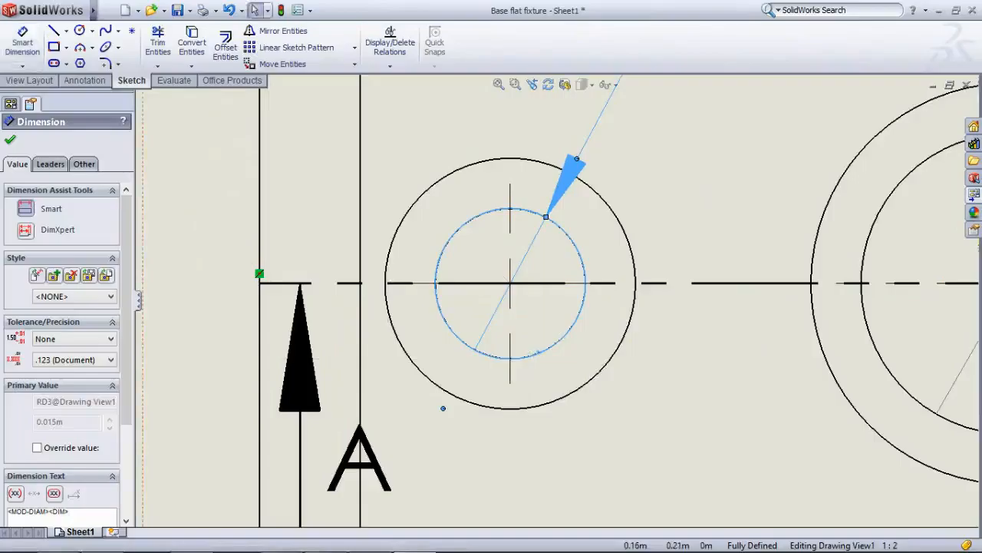
scroll(469, 303, "up", 3)
key("Escape")
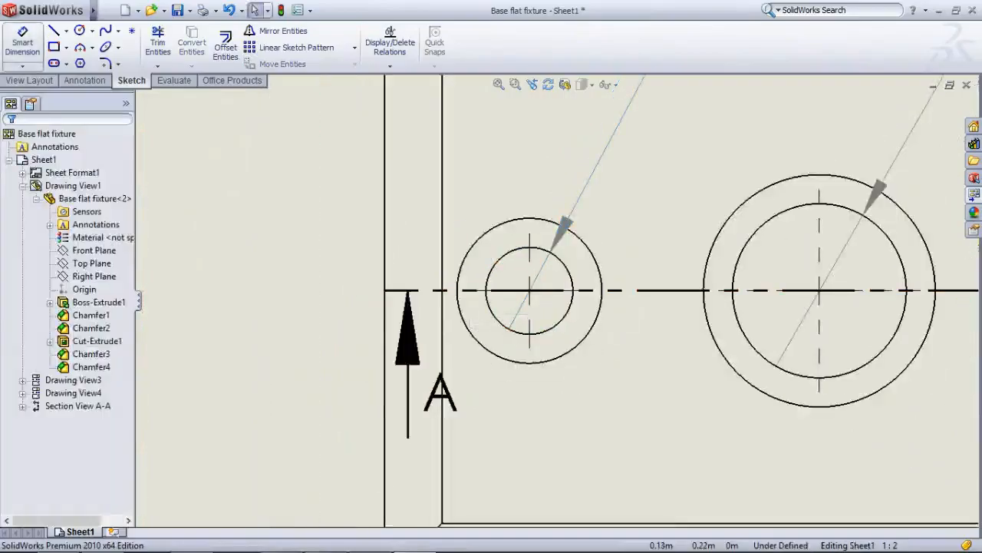
left_click(22, 43)
scroll(522, 292, "down", 5)
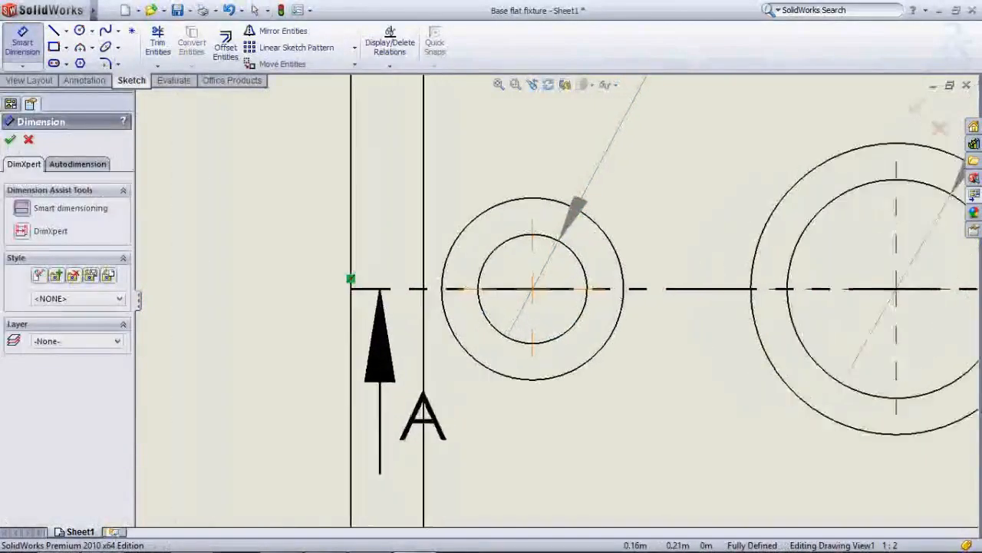
scroll(541, 295, "up", 5)
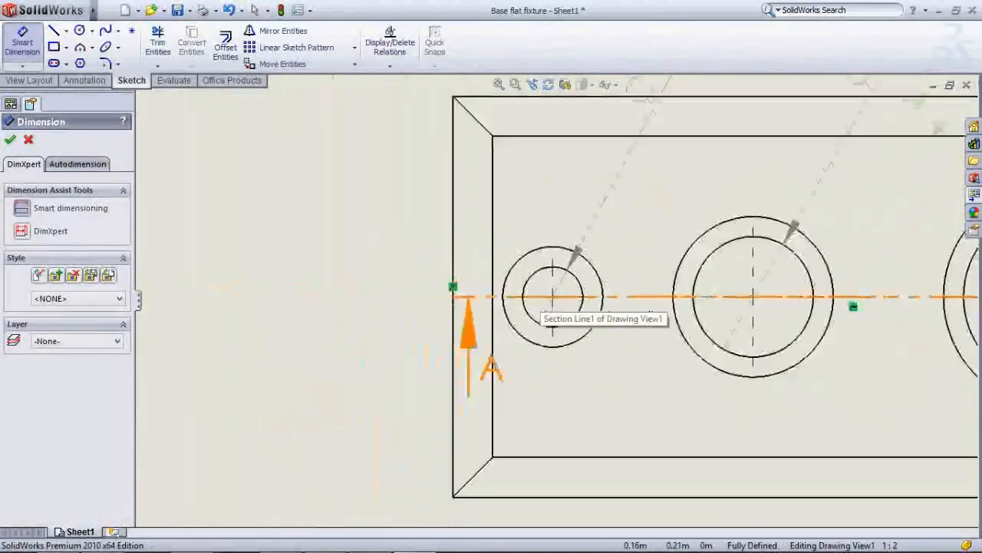
key("Escape")
- Place a sketch point at the centre of each of the three holes in the front view
scroll(551, 321, "down", 5)
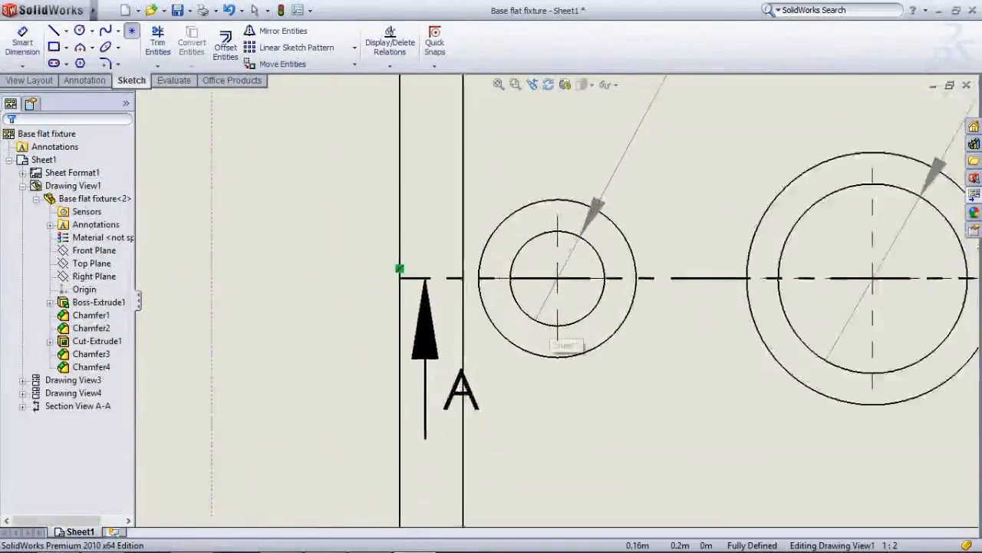
left_click(543, 255)
scroll(564, 269, "up", 5)
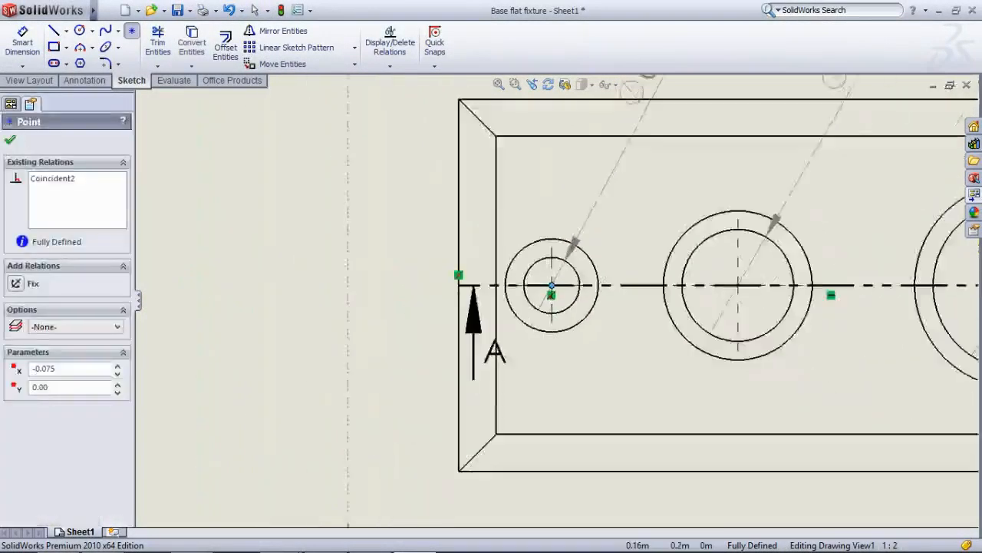
scroll(772, 288, "down", 4)
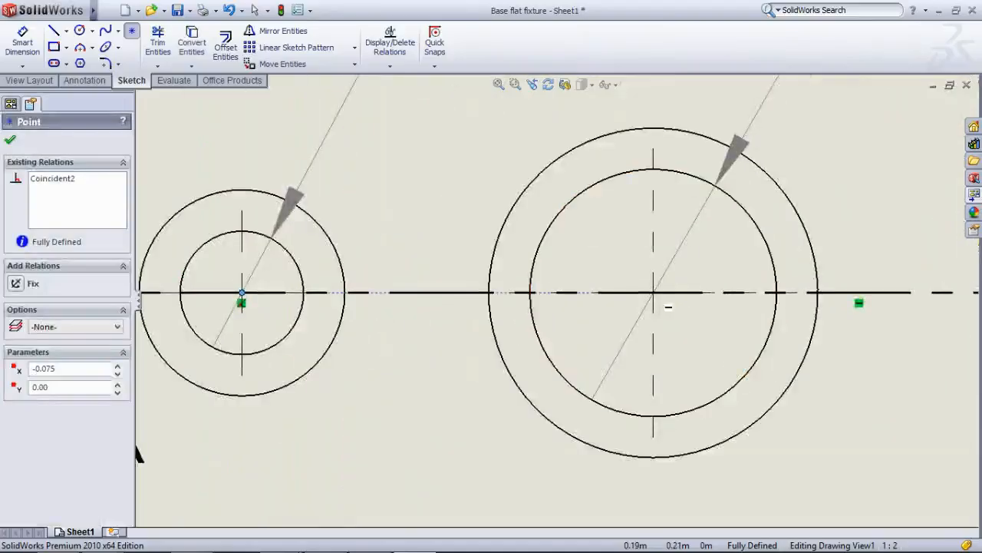
left_click(653, 293)
scroll(561, 298, "up", 5)
scroll(794, 307, "down", 3)
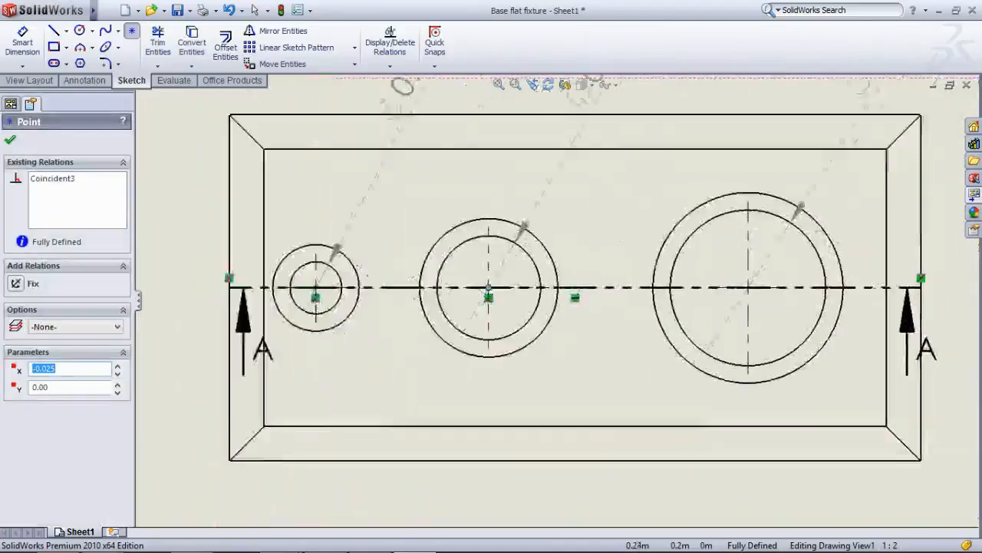
left_click(724, 283)
scroll(768, 260, "up", 4)
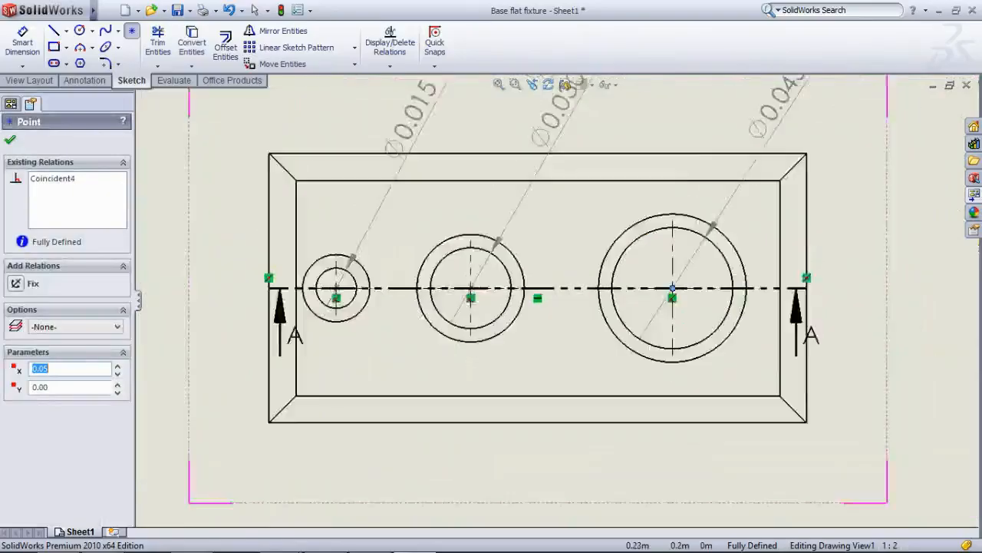
scroll(376, 288, "down", 4)
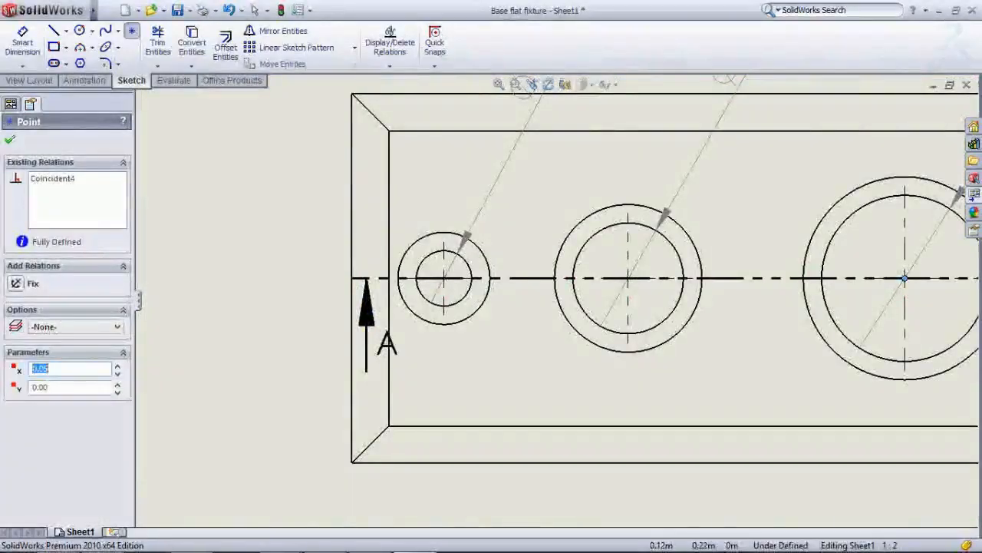
left_click(10, 139)
left_click(22, 42)
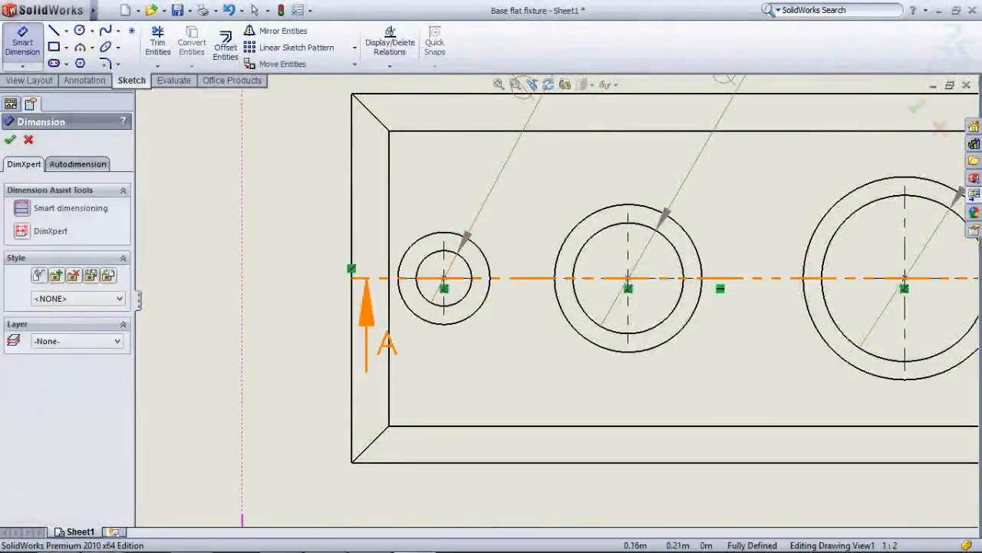
scroll(399, 238, "down", 2)
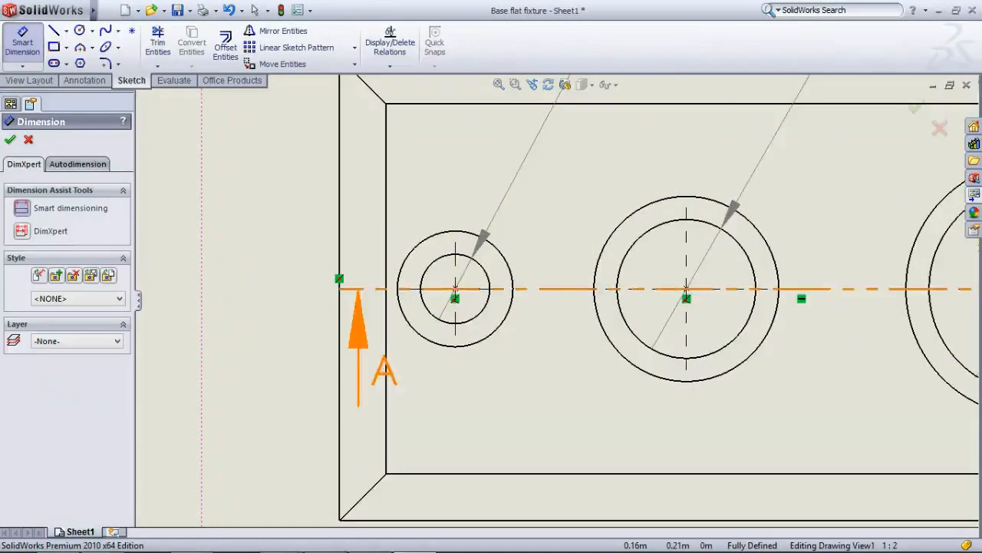
scroll(426, 282, "down", 5)
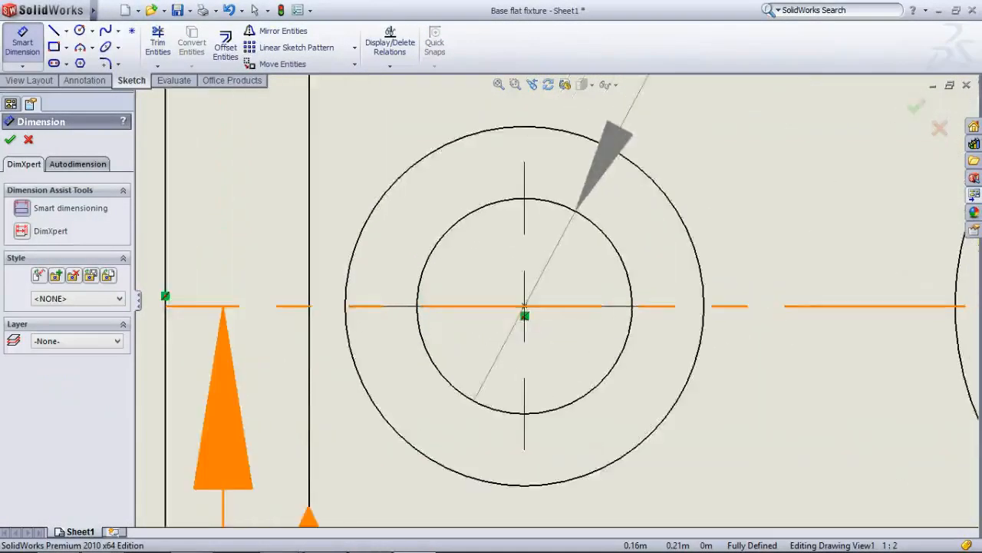
scroll(529, 307, "up", 1)
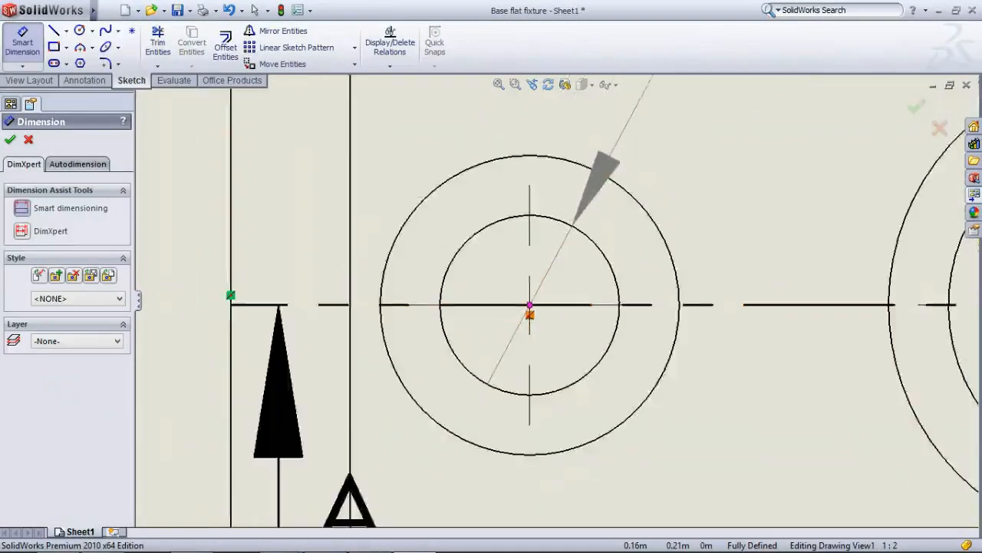
left_click(529, 307)
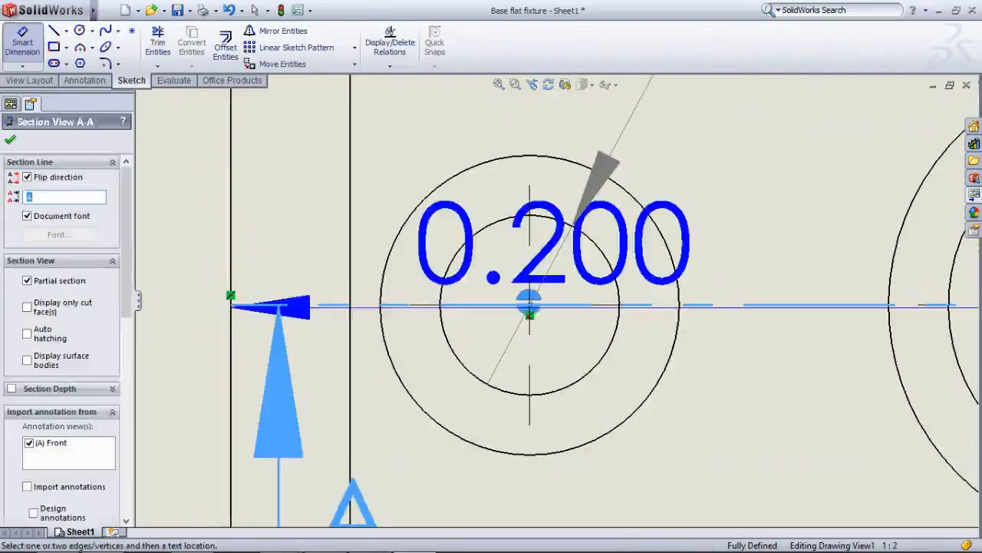
scroll(540, 316, "down", 1)
scroll(540, 316, "up", 5)
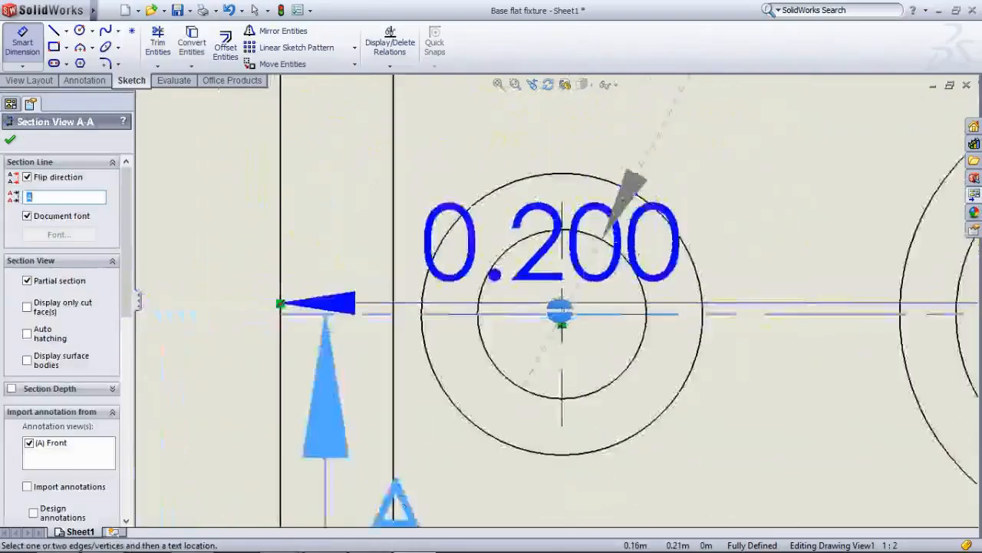
scroll(557, 301, "up", 3)
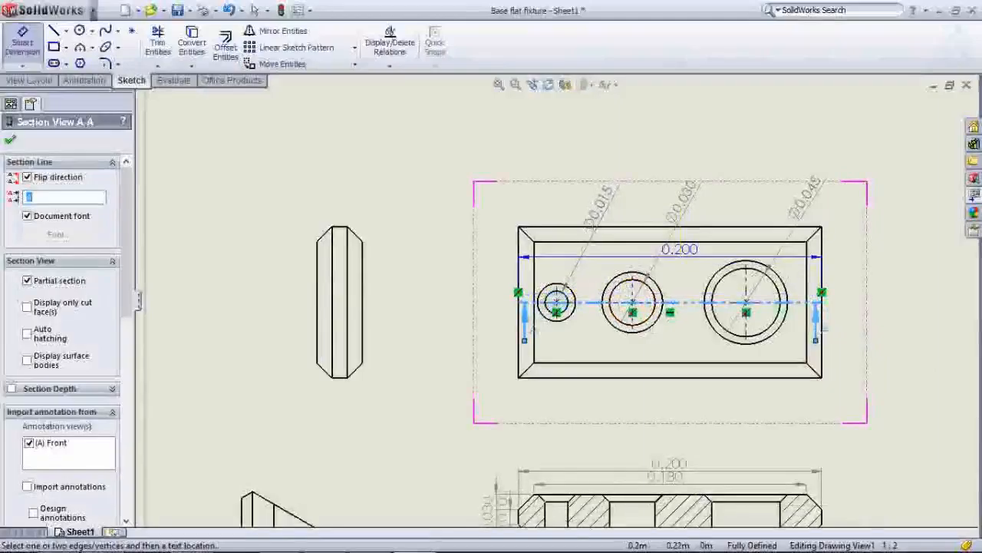
key("Escape")
scroll(572, 303, "down", 4)
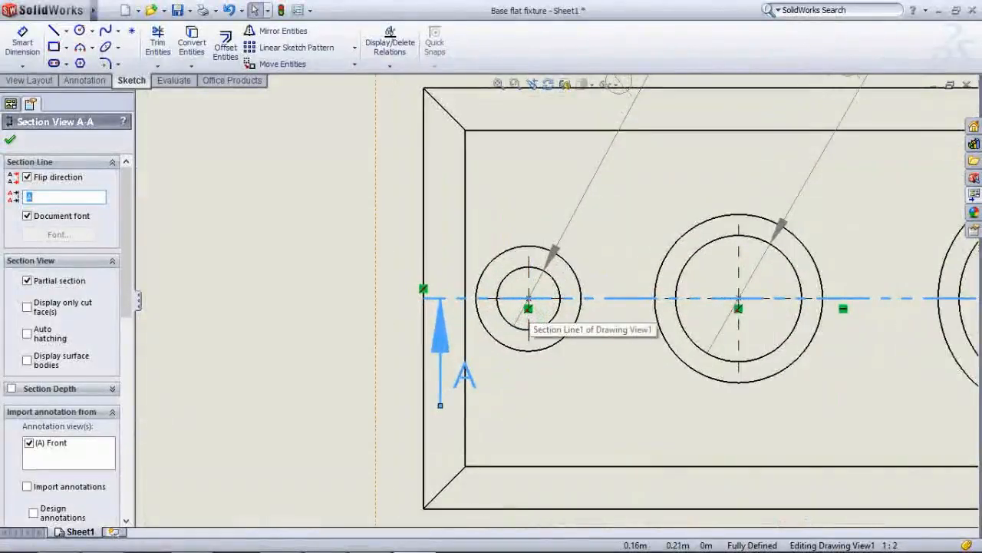
scroll(528, 298, "down", 3)
key("Escape")
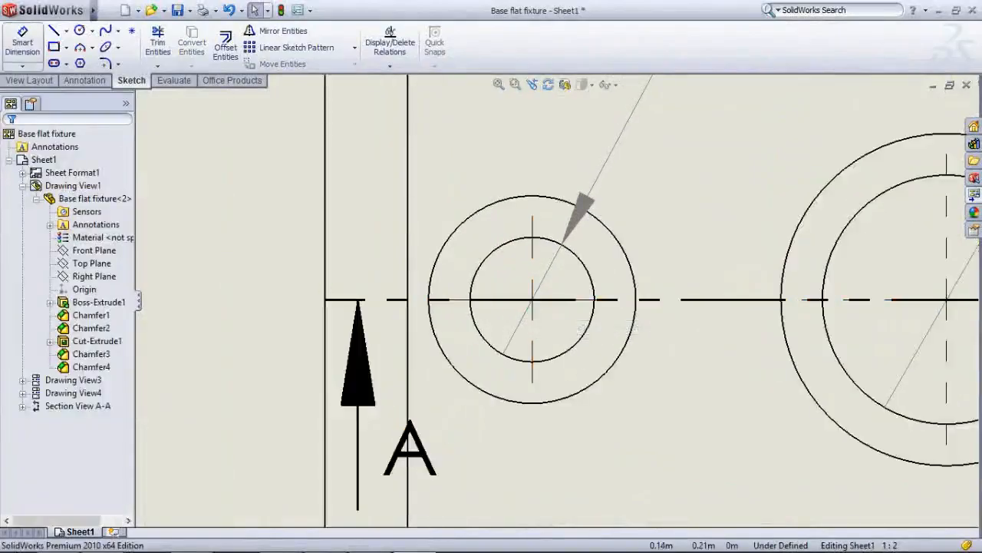
left_click(22, 43)
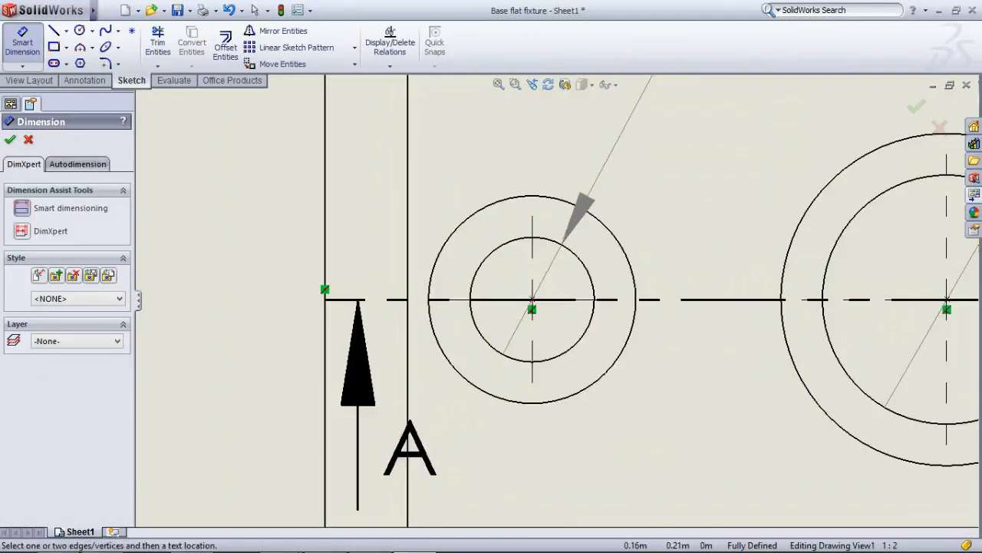
left_click(324, 241)
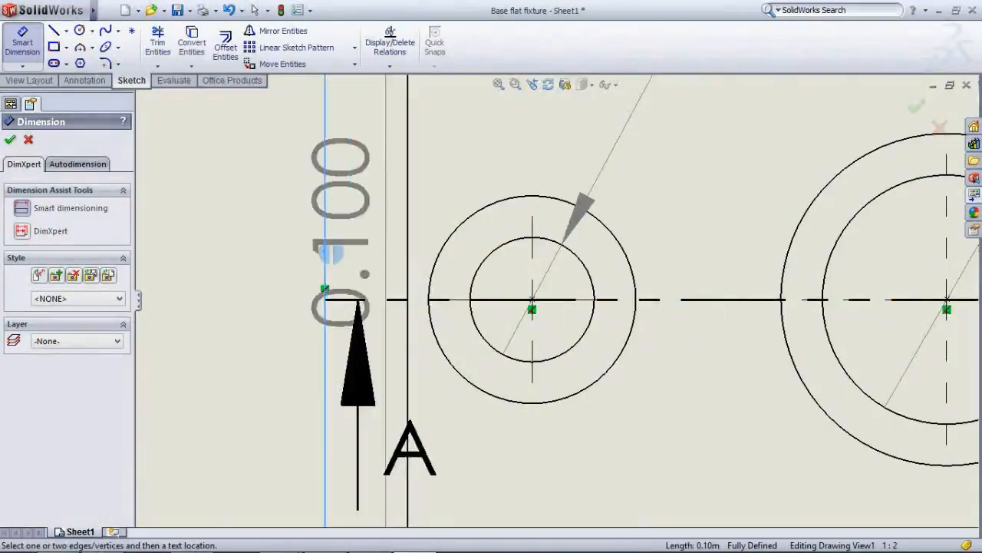
scroll(389, 240, "down", 3)
scroll(569, 291, "up", 10)
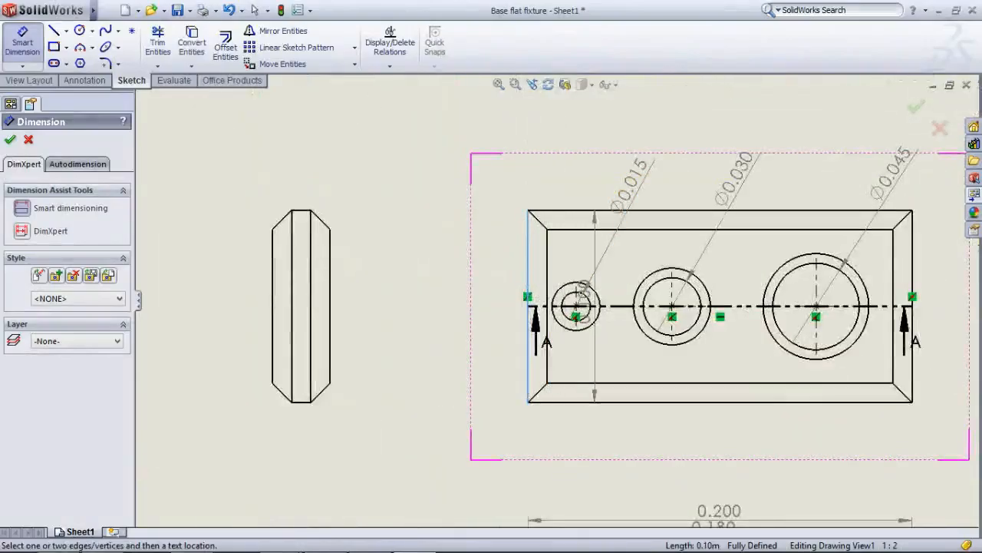
scroll(487, 294, "up", 3)
scroll(561, 302, "down", 8)
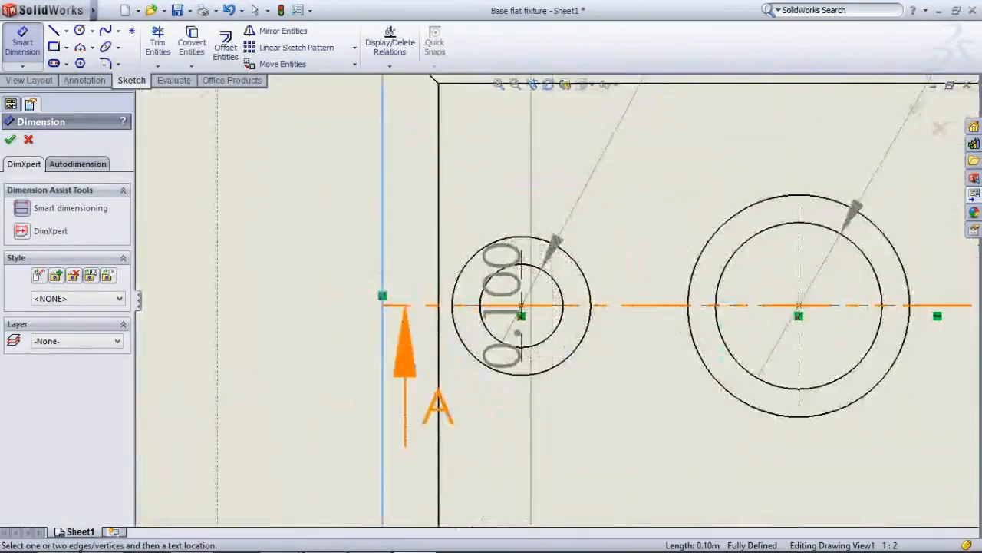
key("Escape")
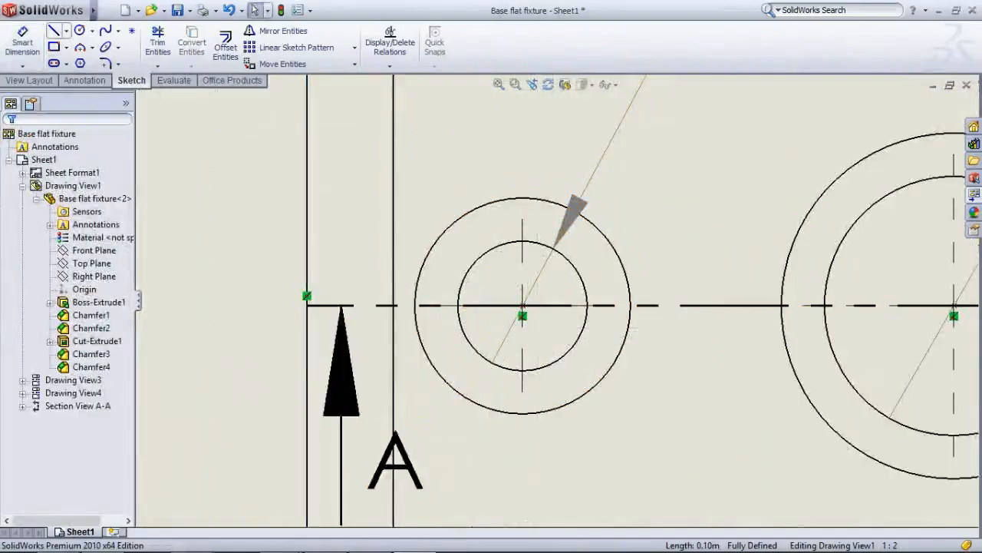
- Sketch a vertical line about 0.020 m long upward from the smallest hole's centre in the front view, without any connected segment
left_click(53, 31)
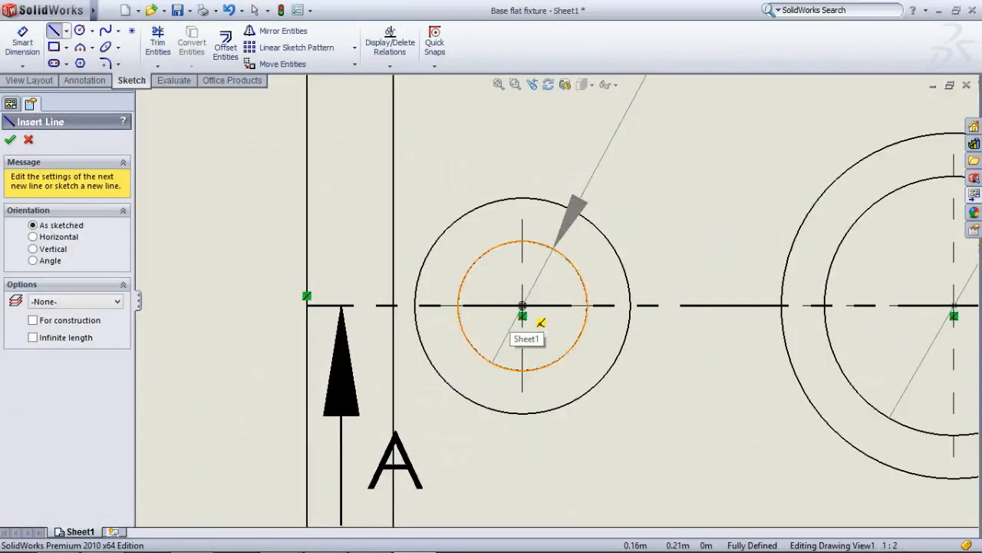
left_click(522, 305)
left_click(522, 130)
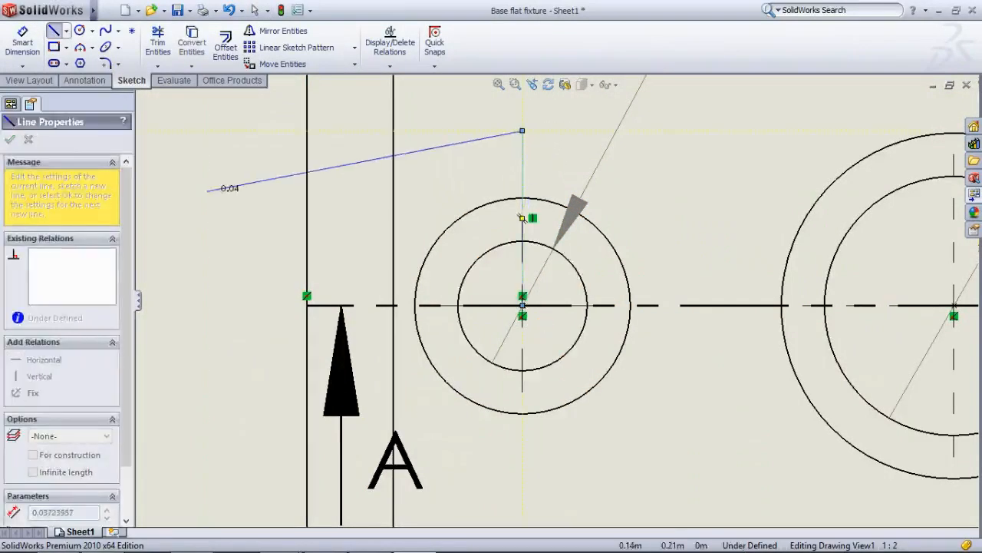
key("ctrl+z")
scroll(767, 284, "up", 6)
scroll(771, 284, "down", 2)
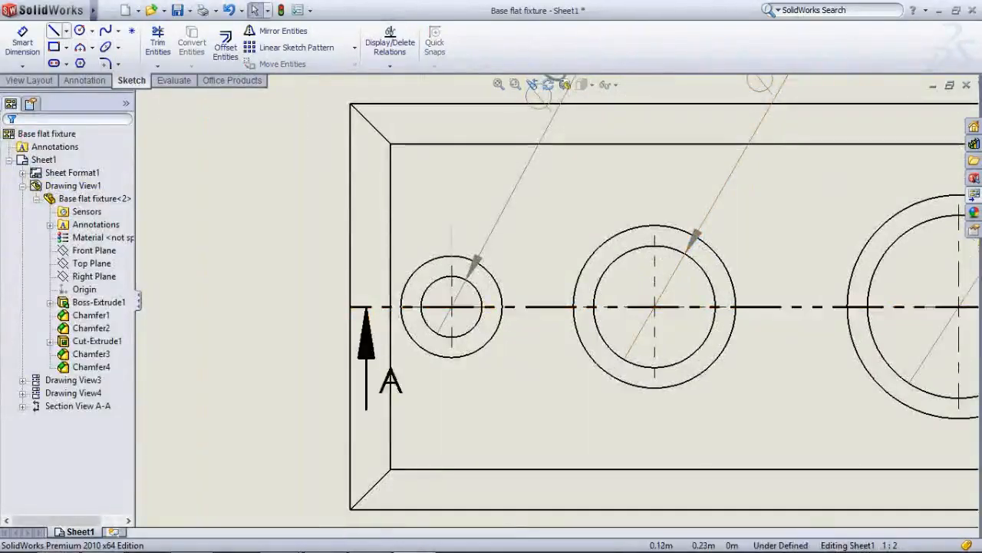
- Sketch a vertical line about 0.027 m long upward from the middle hole's centre in the front view
left_click(54, 31)
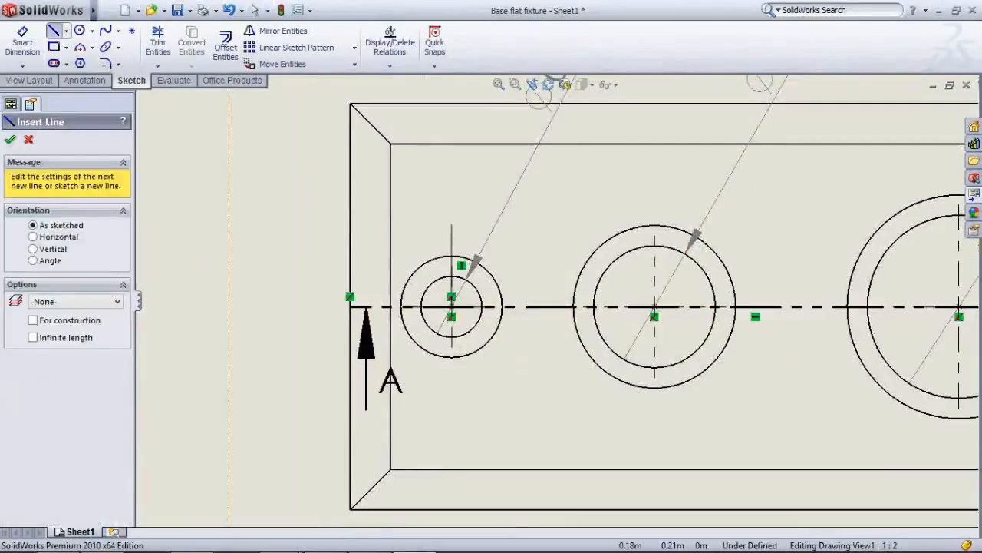
left_click(654, 307)
left_click(655, 196)
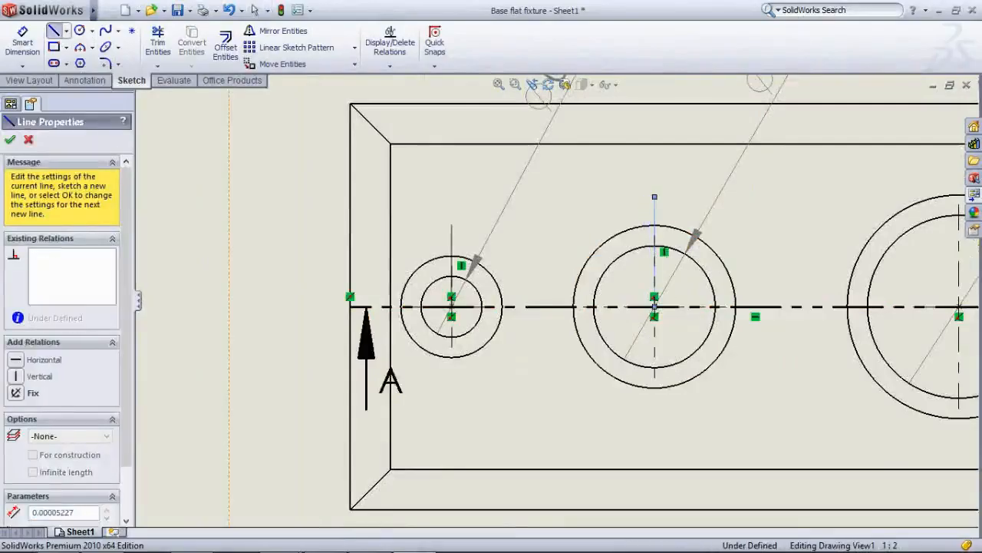
scroll(454, 268, "up", 5)
key("Escape")
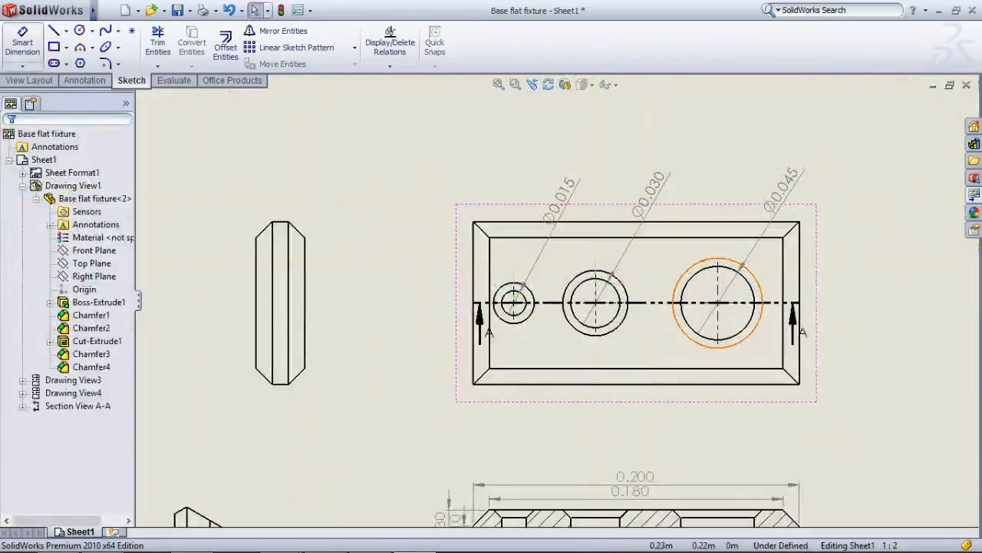
- Sketch a vertical line about 0.033 m long upward from the largest hole's centre in the front view
left_click(23, 43)
left_click(54, 31)
scroll(768, 301, "down", 1)
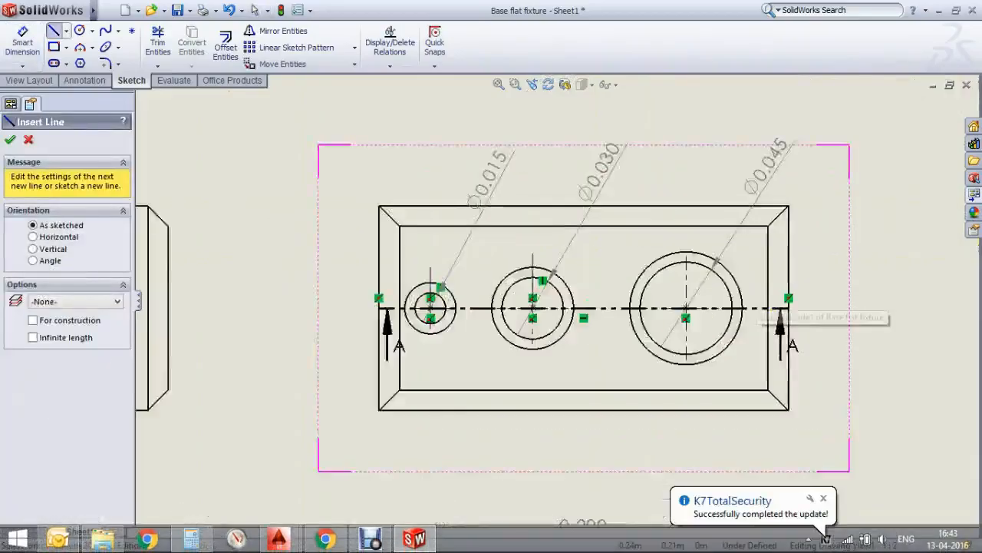
left_click(686, 307)
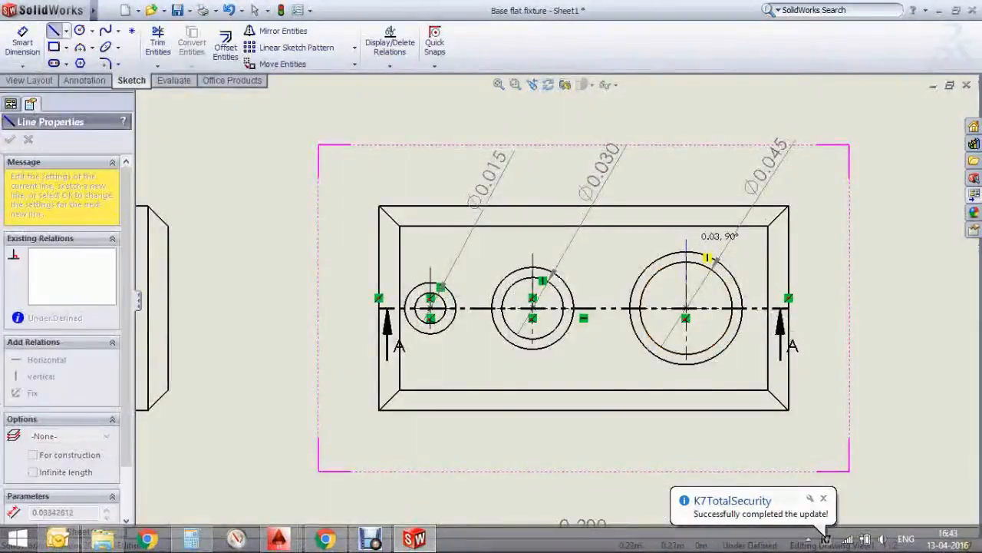
key("Escape")
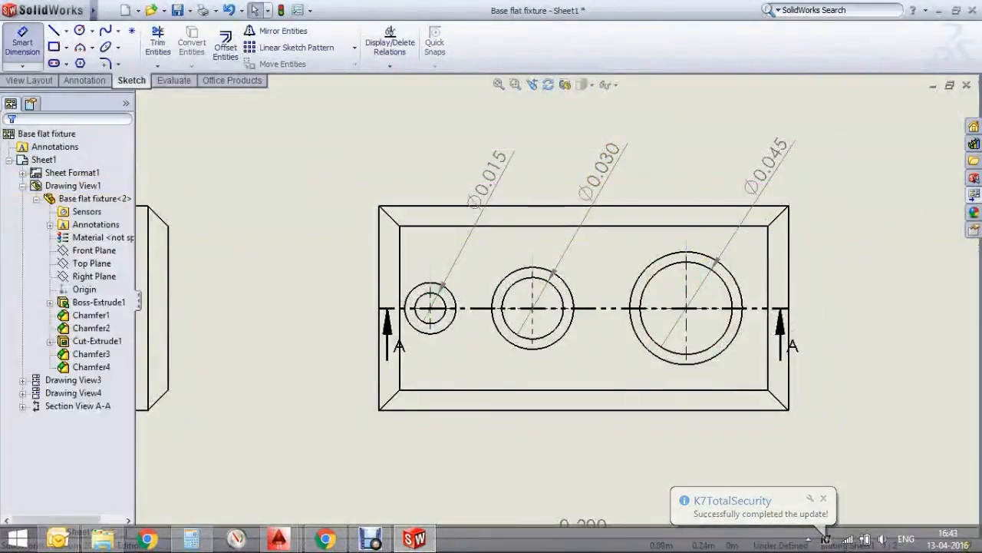
- Dimension the smallest hole's centre line from the plate's left outer edge, placing the text below the front view as a driven dimension
left_click(23, 40)
scroll(393, 273, "down", 3)
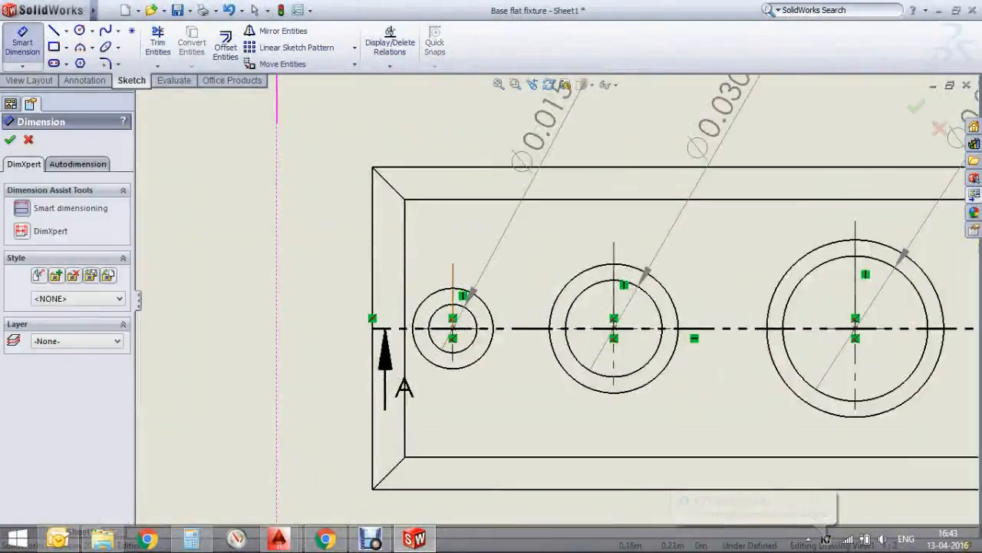
left_click(452, 284)
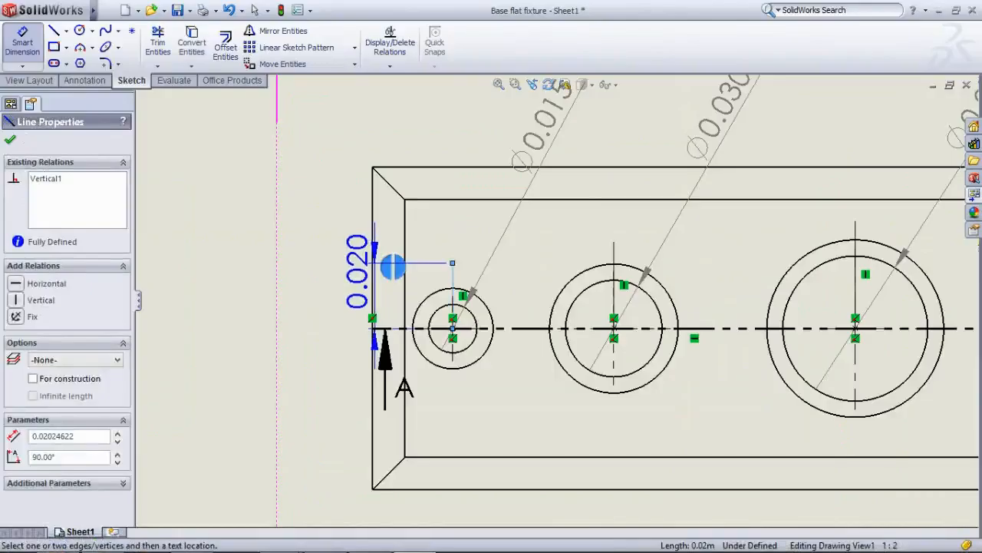
left_click(372, 279)
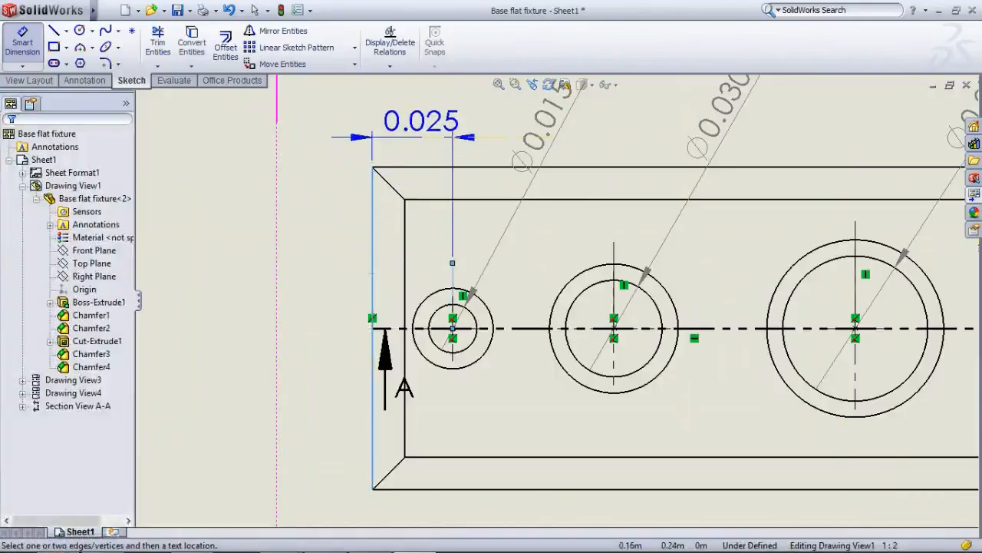
scroll(421, 123, "down", 1)
scroll(422, 123, "up", 6)
scroll(525, 426, "up", 1)
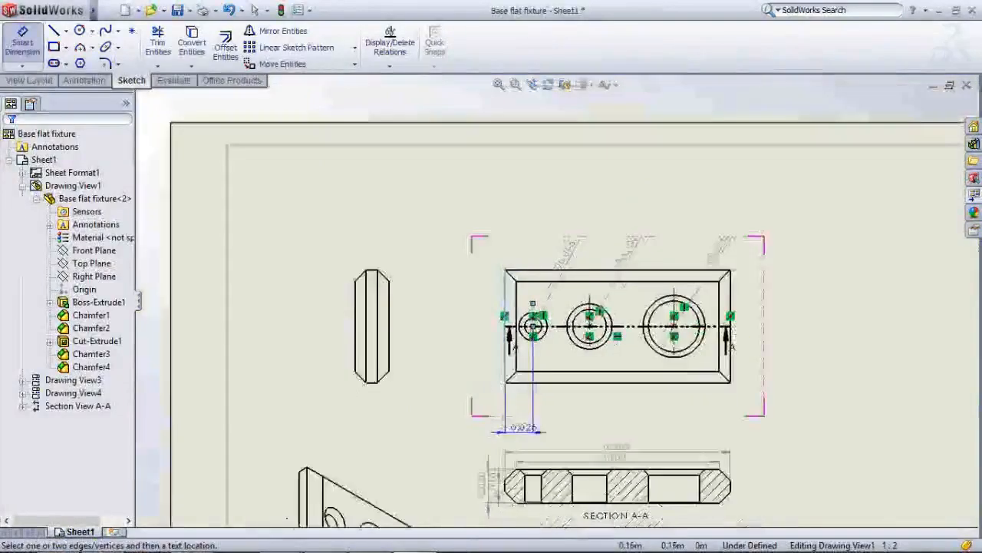
scroll(526, 419, "down", 3)
scroll(528, 353, "up", 3)
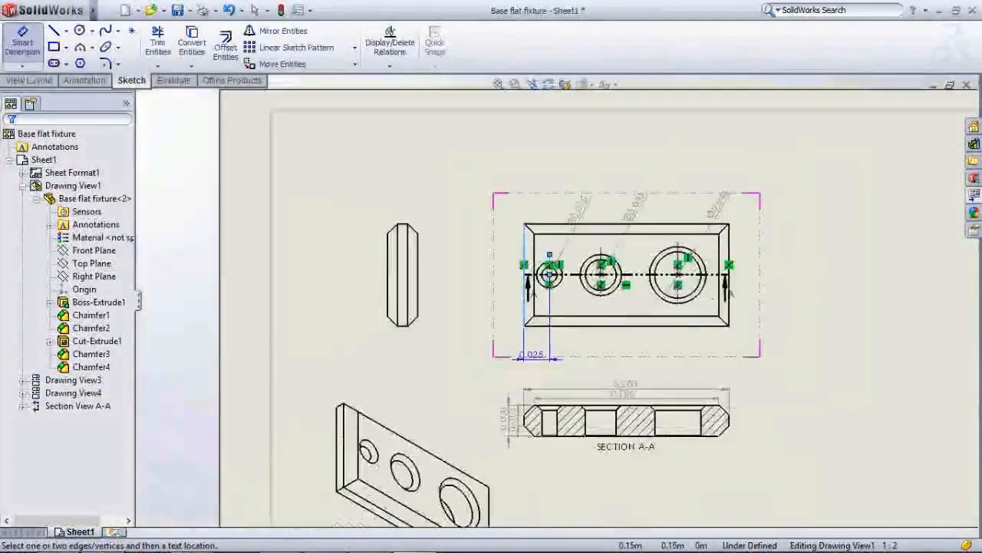
scroll(531, 364, "down", 3)
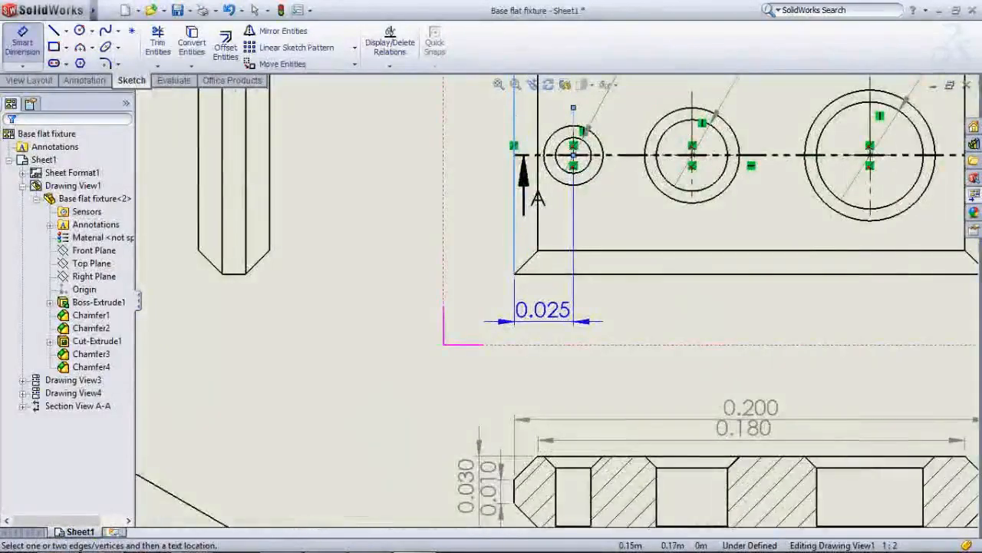
left_click(543, 310)
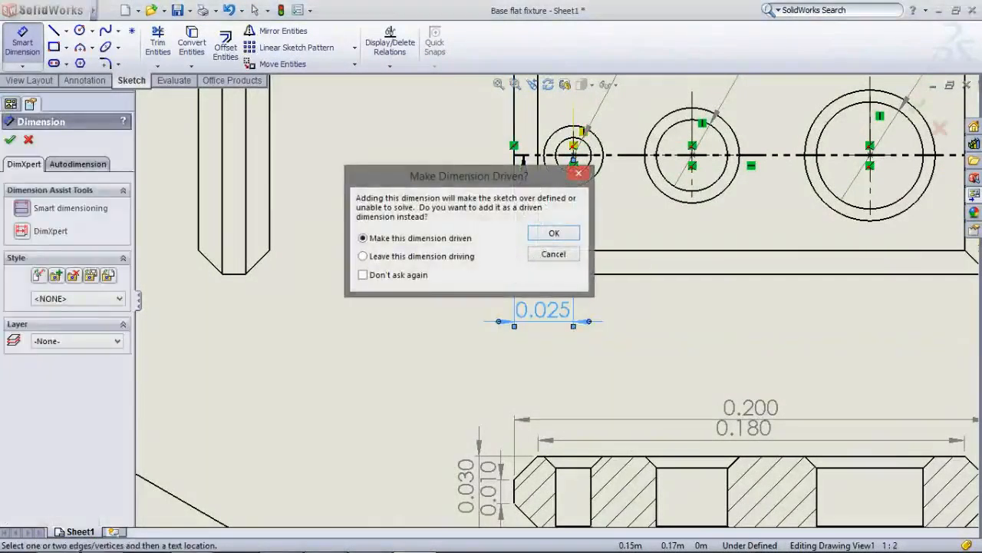
left_click(535, 234)
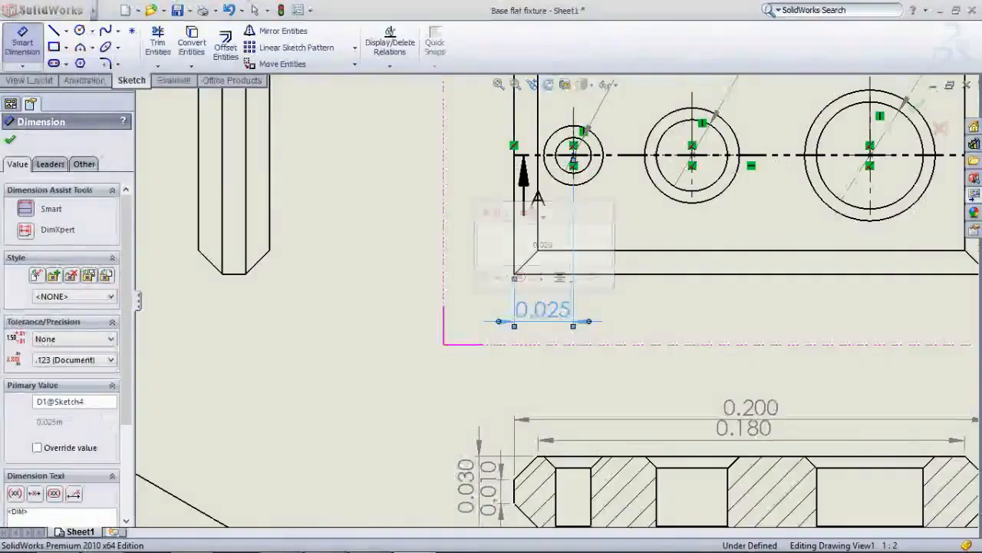
- Add a driven dimension between the smallest and middle holes' centre lines, placing it in line with the edge distance below the plate
left_click(573, 122)
key("Escape")
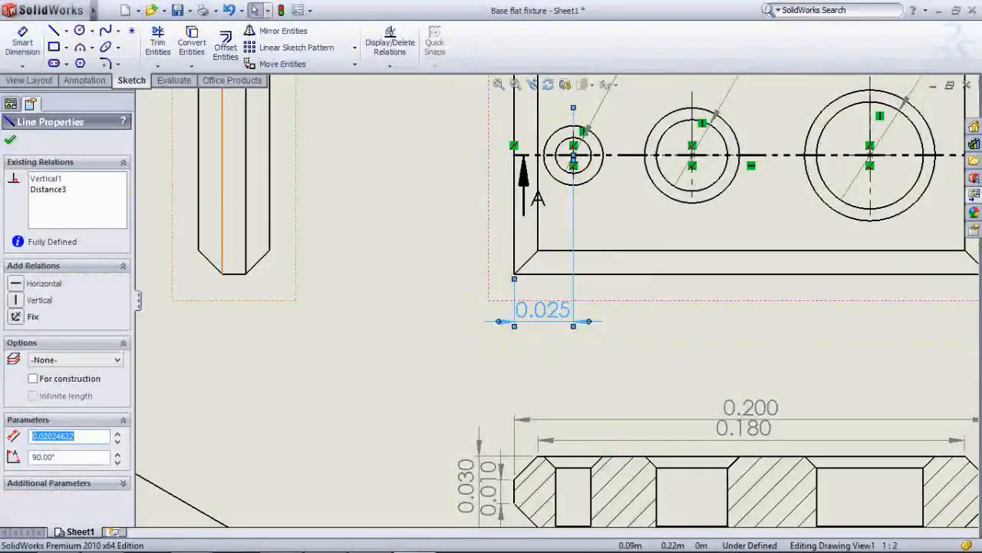
left_click(23, 42)
scroll(573, 117, "down", 1)
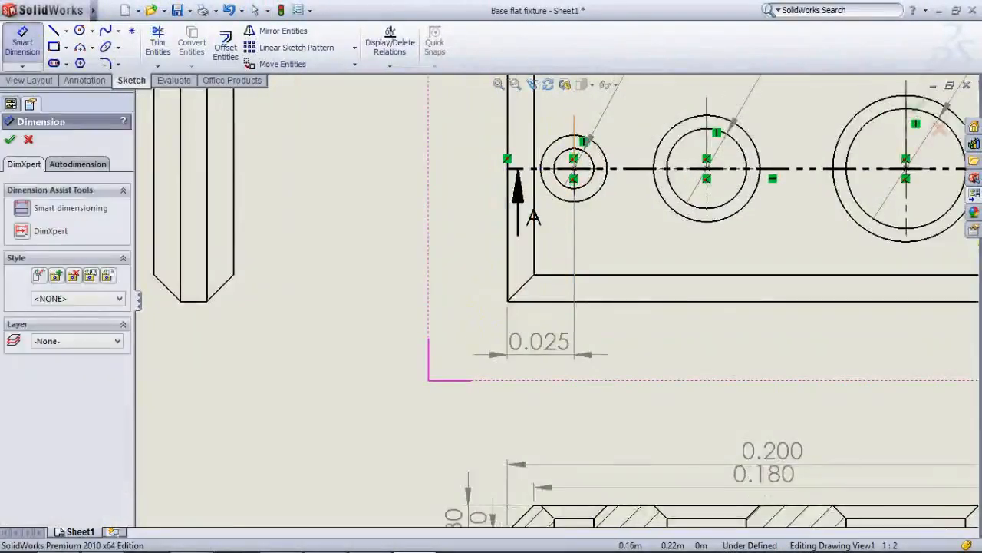
left_click(575, 123)
left_click(707, 122)
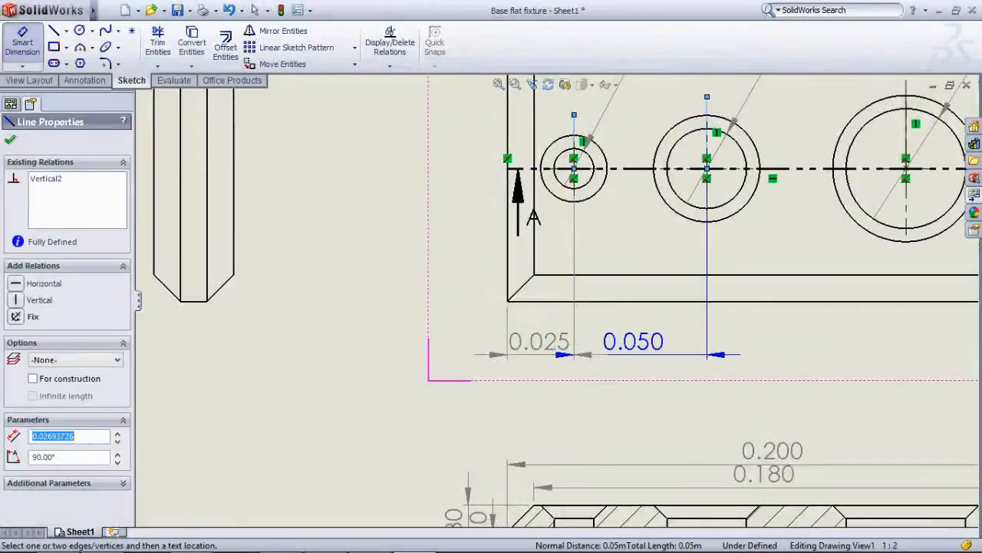
left_click(634, 341)
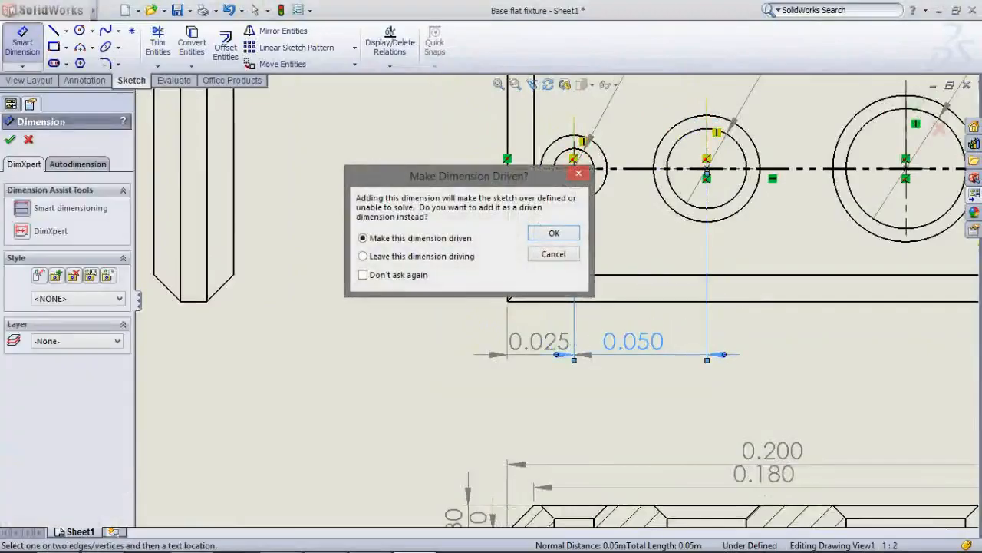
key("Return")
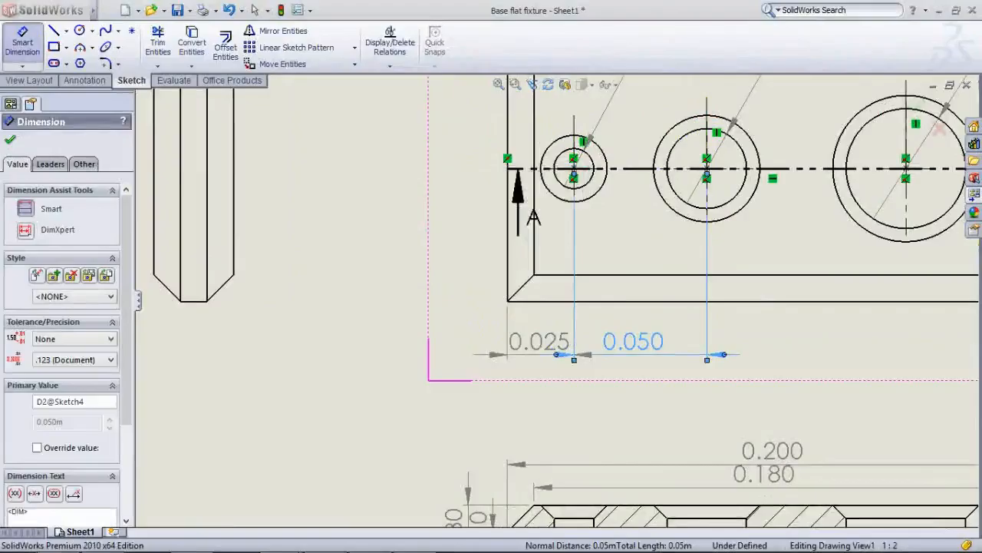
- Add a driven dimension between the middle and largest holes' centre lines, continuing the dimension row below the plate
scroll(558, 301, "up", 5)
scroll(664, 223, "down", 7)
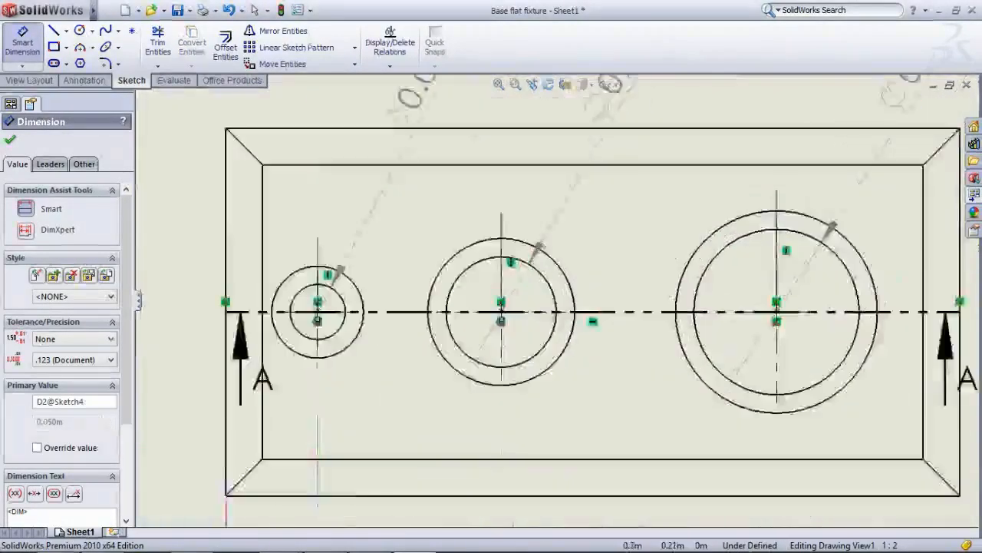
left_click(502, 229)
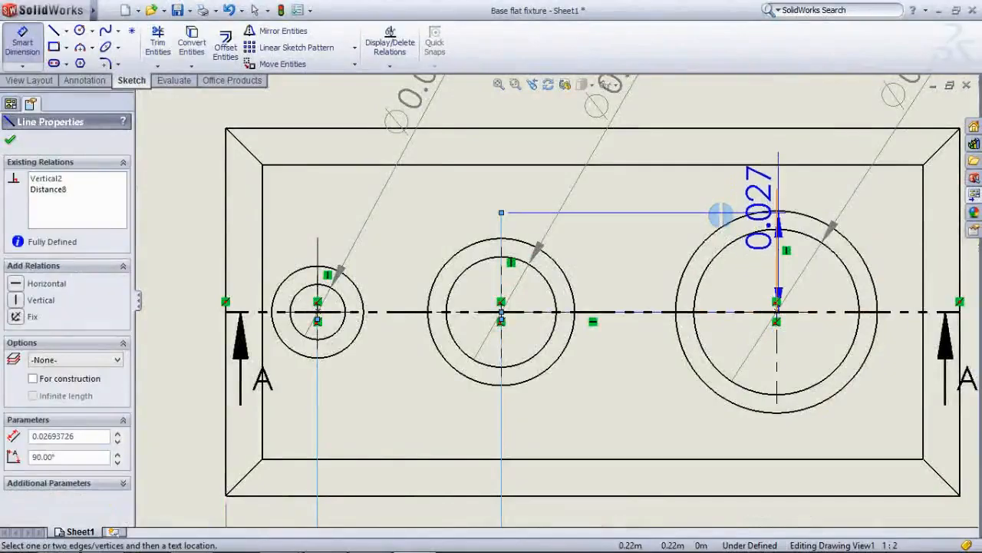
left_click(777, 231)
scroll(537, 311, "up", 5)
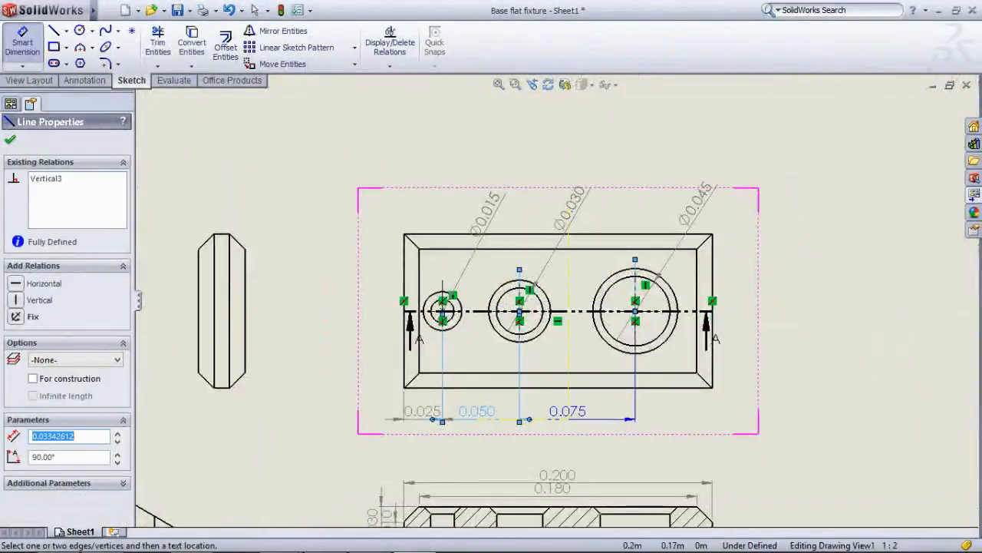
left_click(572, 415)
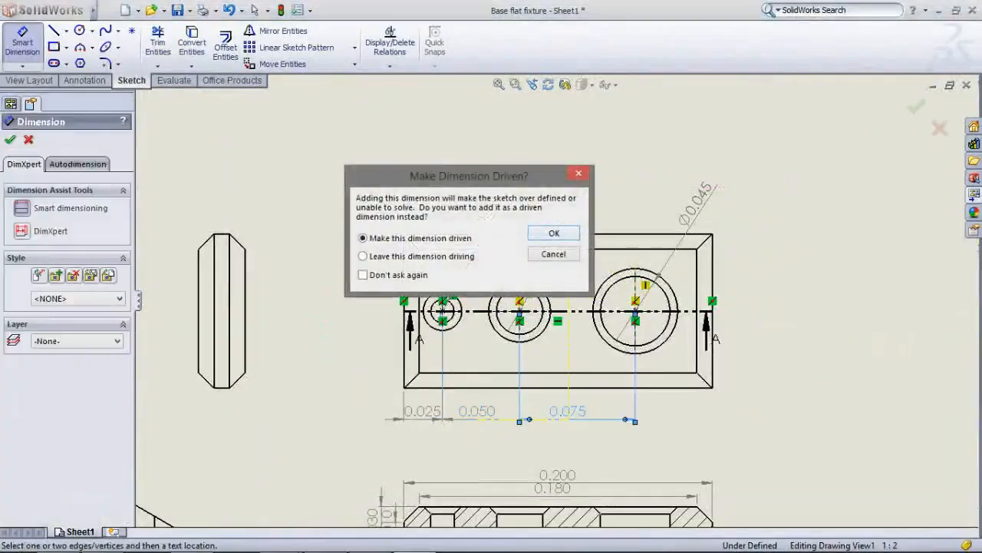
left_click(555, 234)
- Set the drawing's unit system to MMGS (millimeter, gram, second) in the document properties
scroll(639, 309, "up", 4)
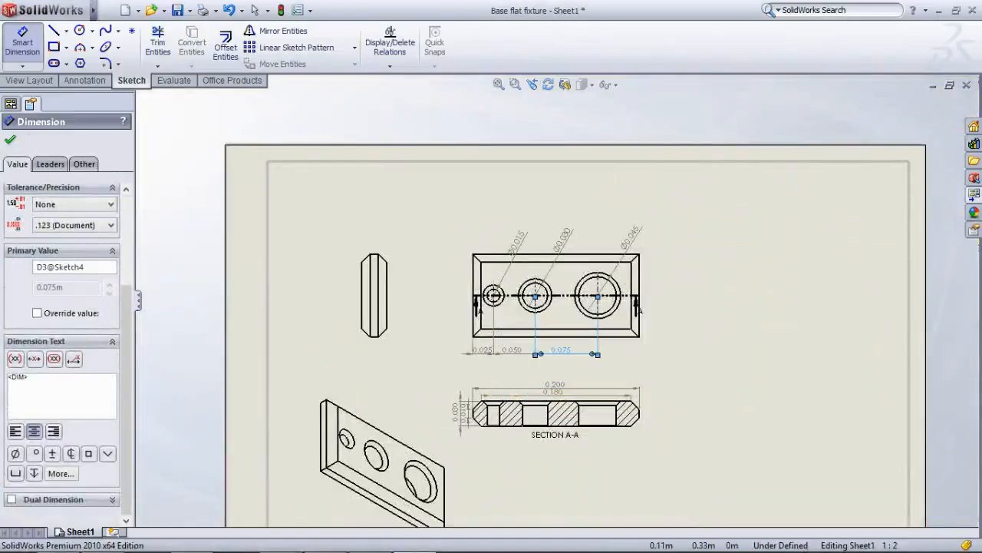
left_click(311, 10)
left_click(324, 24)
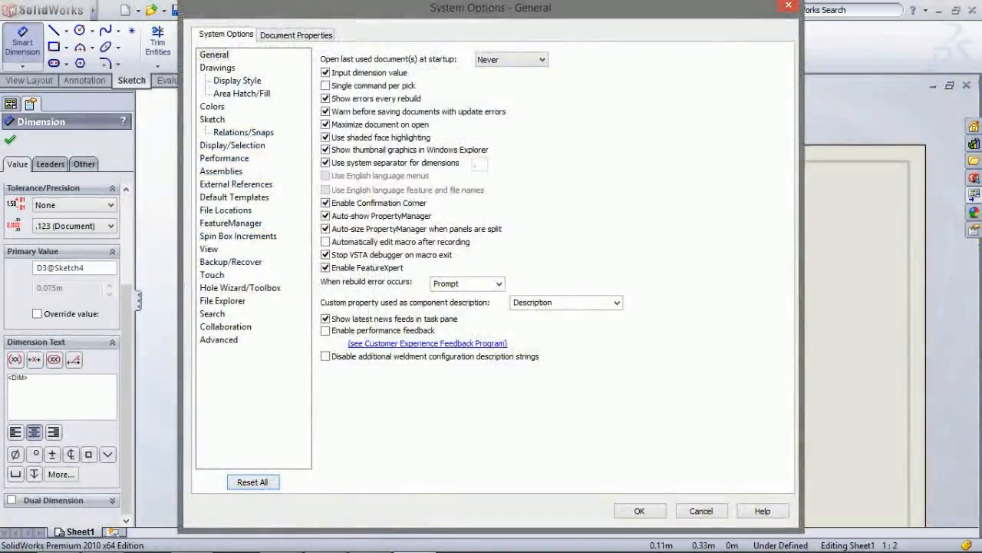
left_click(297, 34)
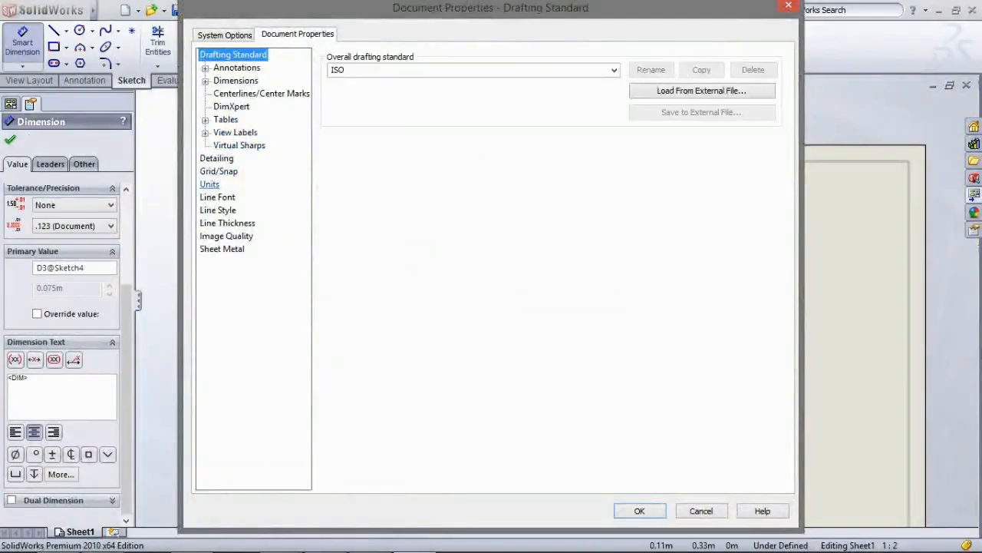
left_click(210, 184)
left_click(333, 91)
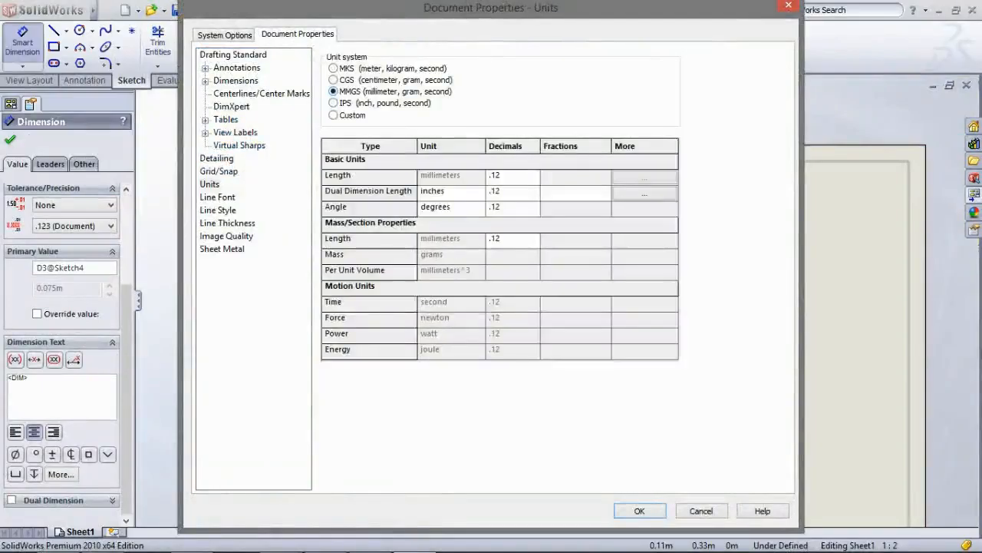
left_click(639, 510)
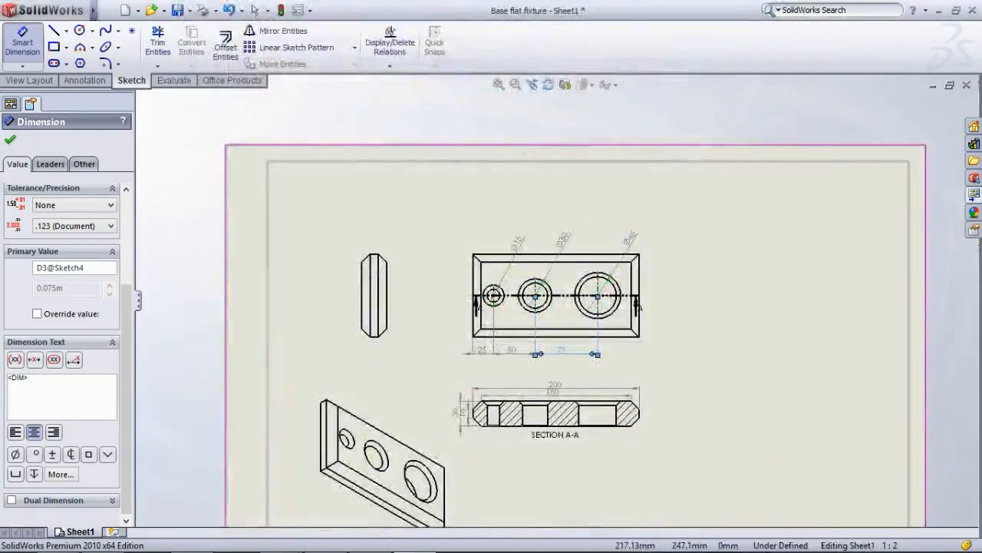
- Check the dimension values in the front view and section A-A
scroll(681, 214, "down", 5)
scroll(491, 430, "up", 1)
scroll(489, 427, "up", 4)
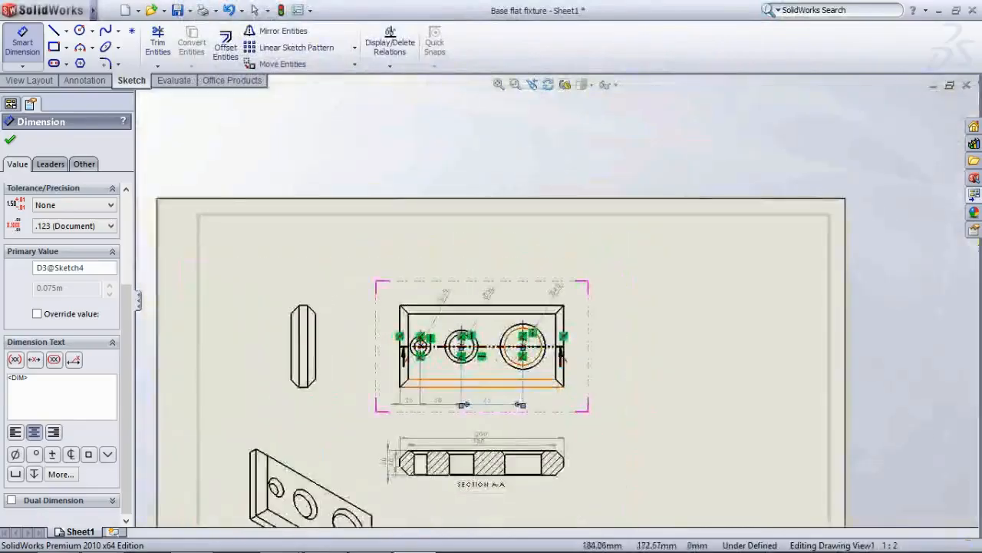
scroll(468, 399, "down", 3)
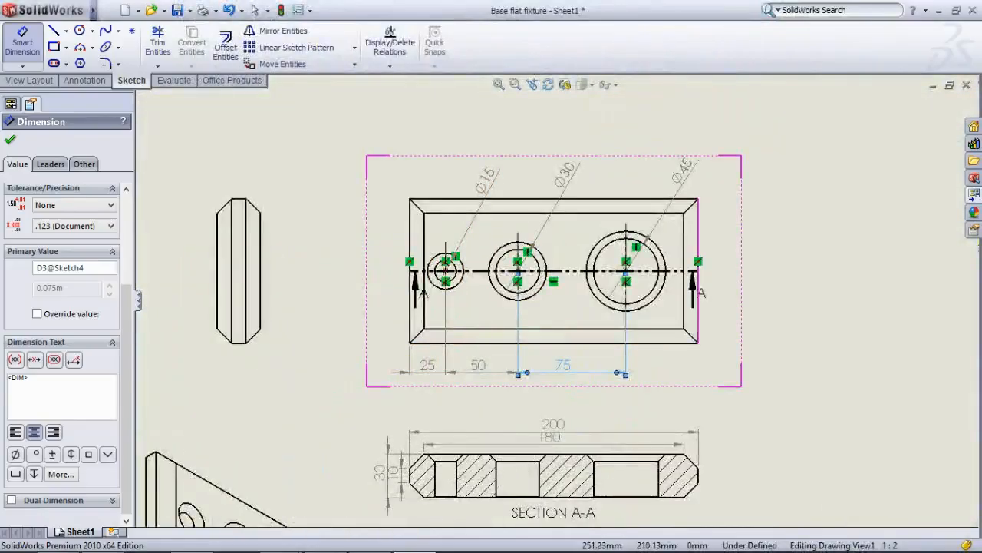
scroll(554, 287, "up", 3)
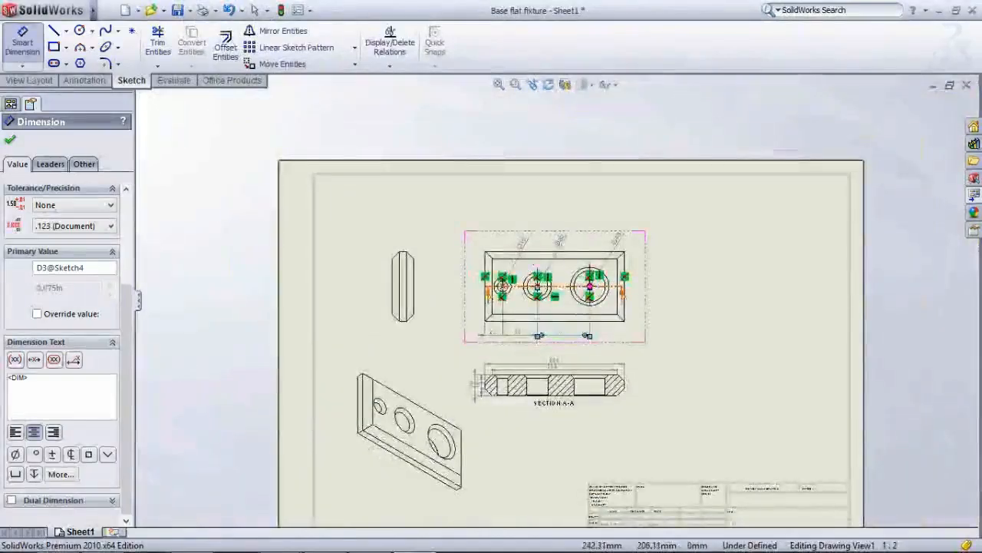
scroll(644, 275, "down", 4)
scroll(565, 264, "up", 3)
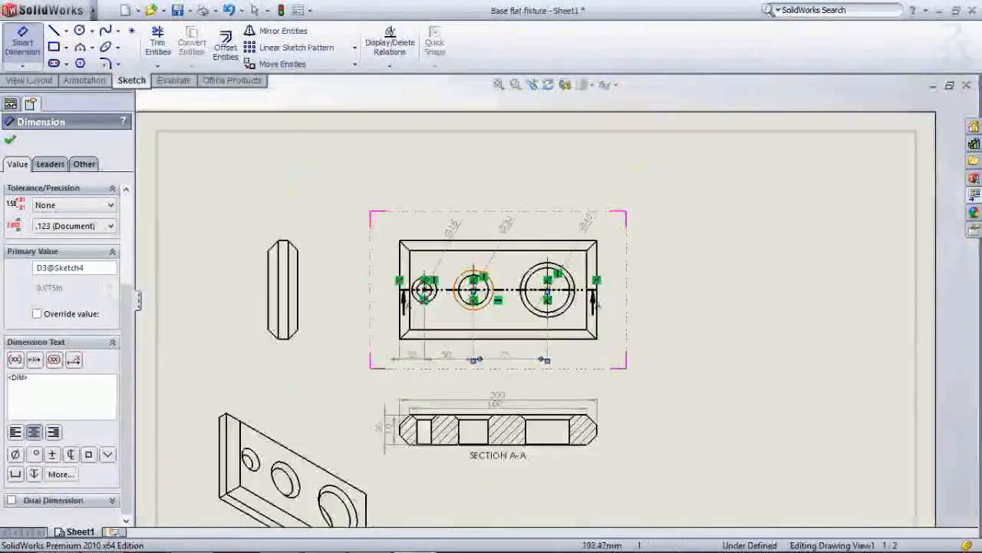
scroll(491, 384, "down", 3)
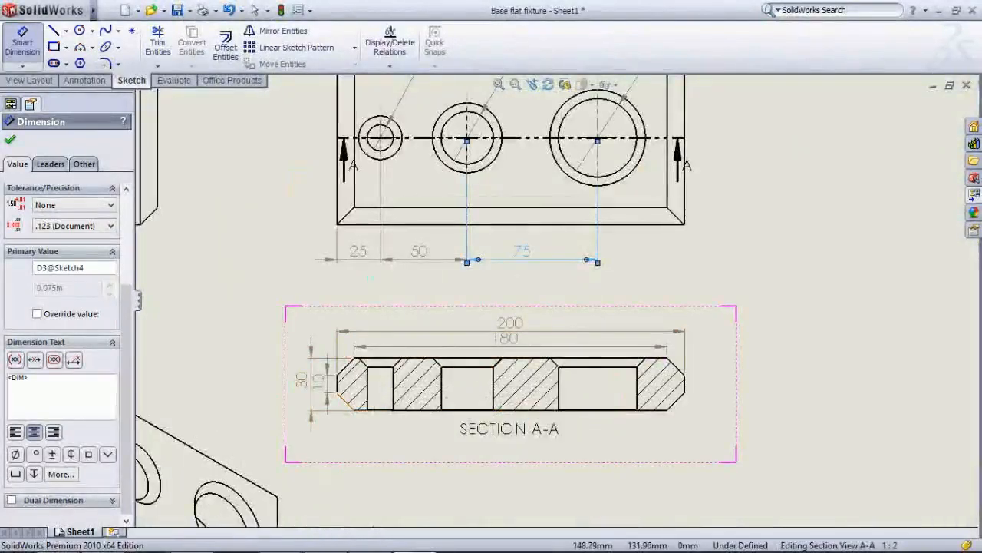
- Dimension the plate's overall height in the front view, placing the text beyond the plate's right outer edge
scroll(562, 355, "up", 2)
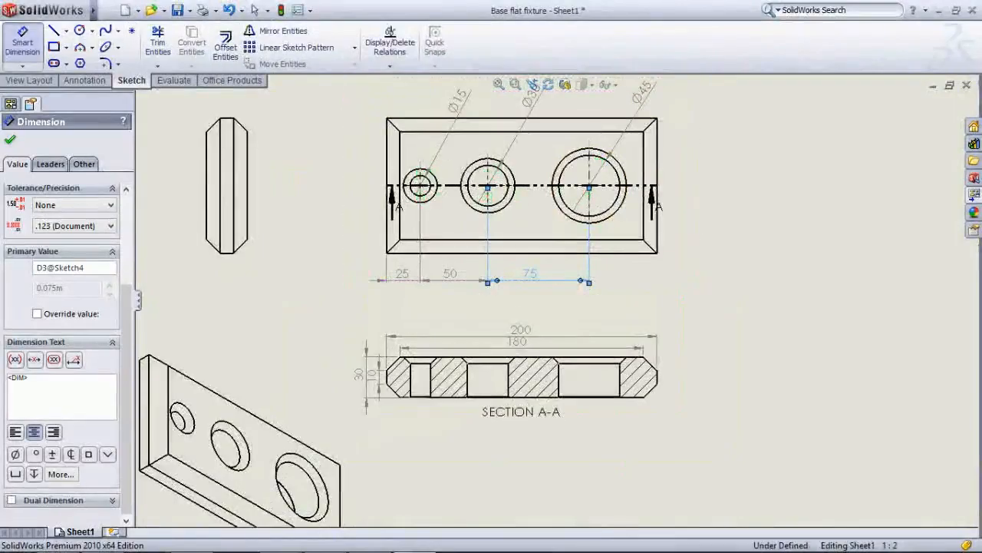
left_click(658, 157)
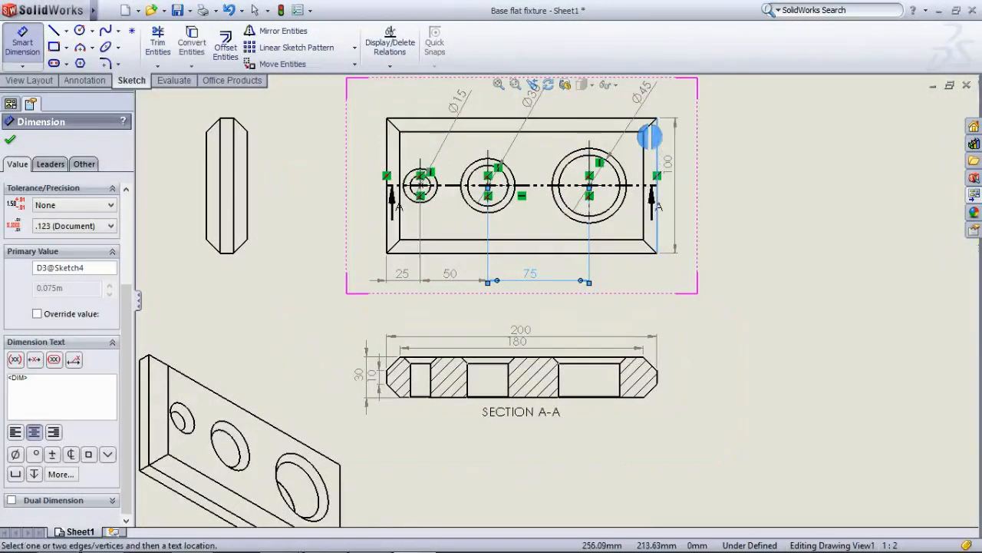
left_click(679, 184)
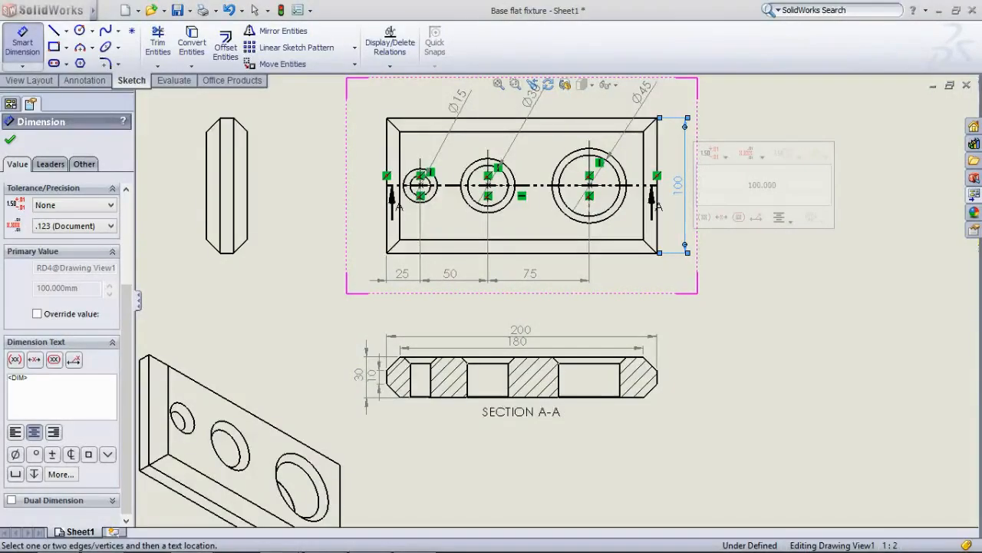
- Try to dimension the upper-left chamfer edge of section A-A
scroll(647, 266, "up", 5)
scroll(313, 394, "down", 2)
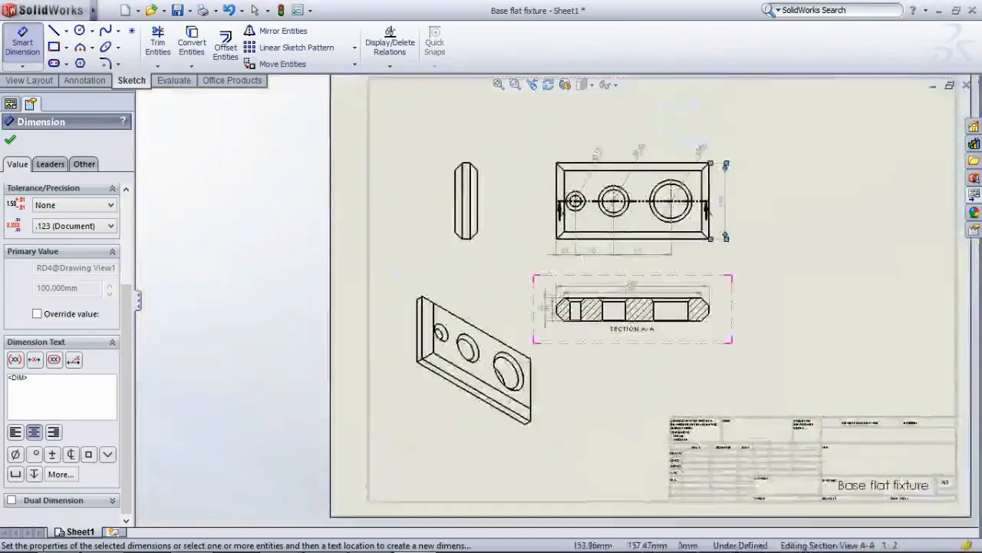
scroll(655, 277, "down", 4)
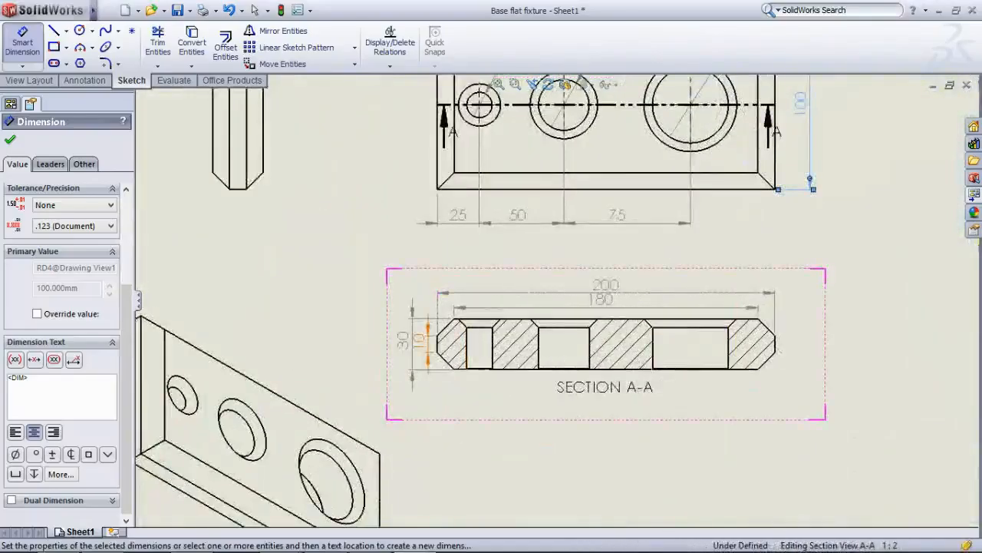
scroll(587, 294, "up", 5)
scroll(595, 295, "down", 3)
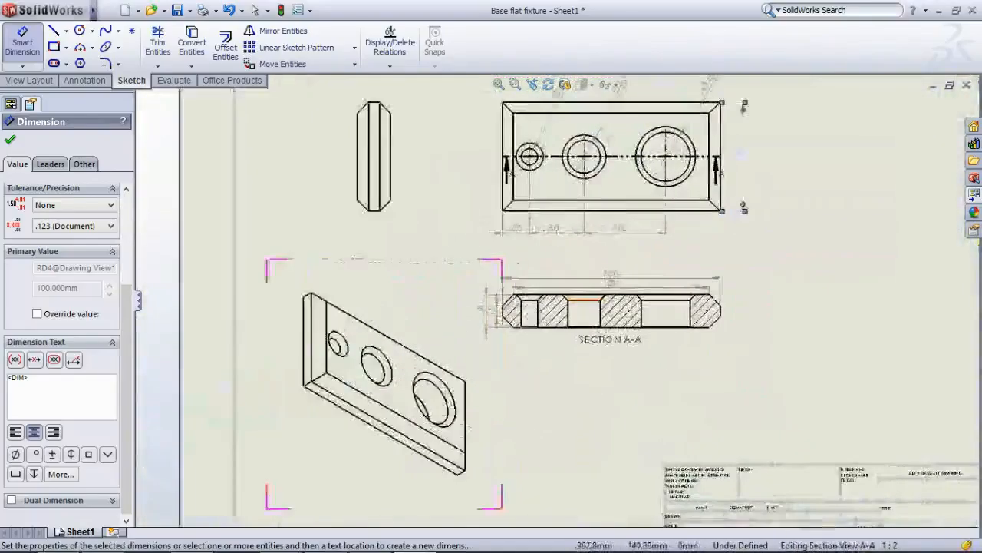
scroll(544, 294, "down", 5)
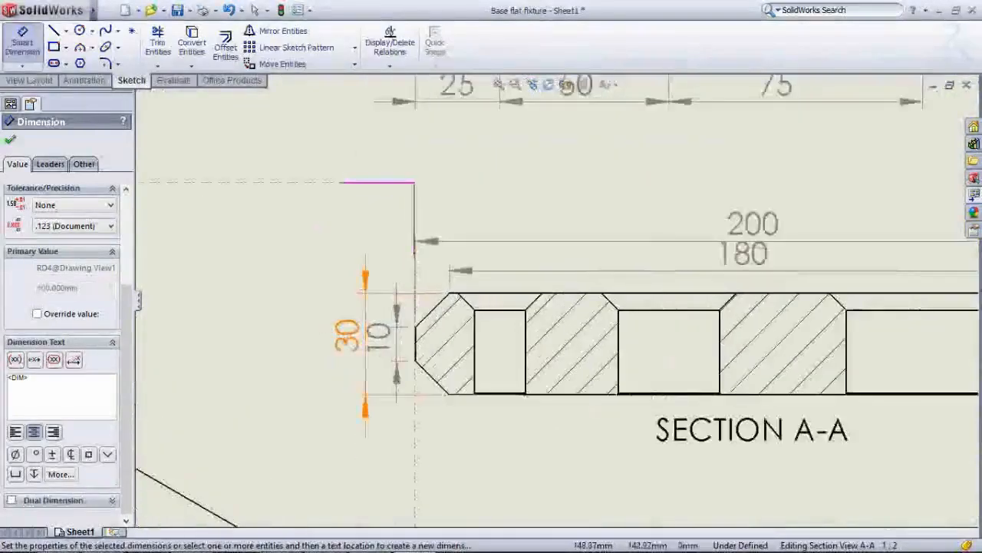
left_click(453, 316)
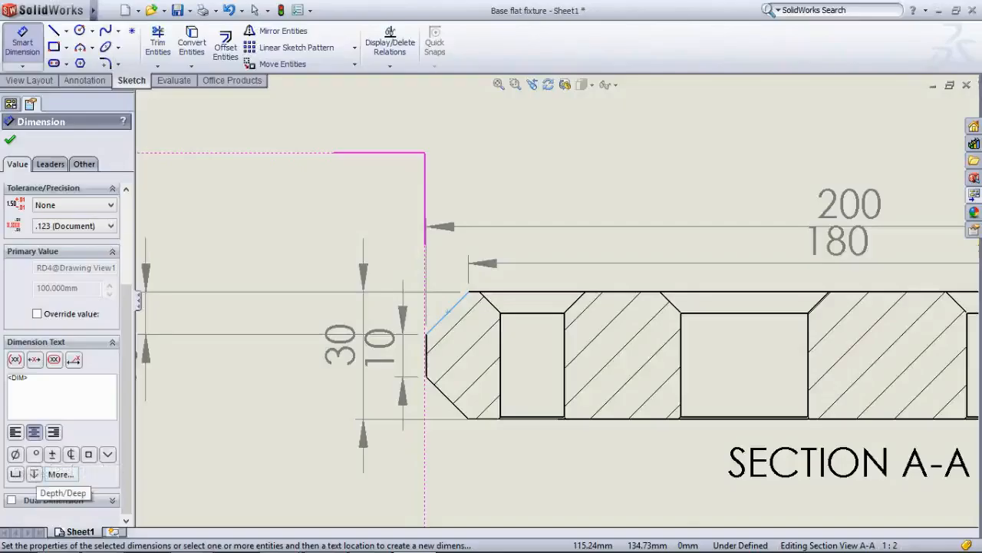
- Look through the Modifying Symbols and the other symbol libraries for the dimension text, and leave dimensioning without adding a symbol
left_click(61, 473)
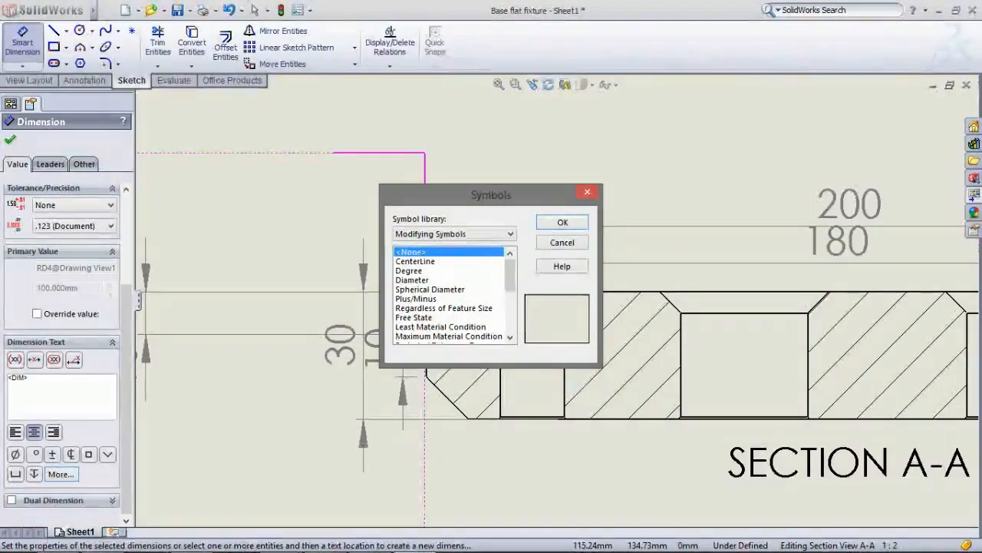
scroll(449, 296, "down", 4)
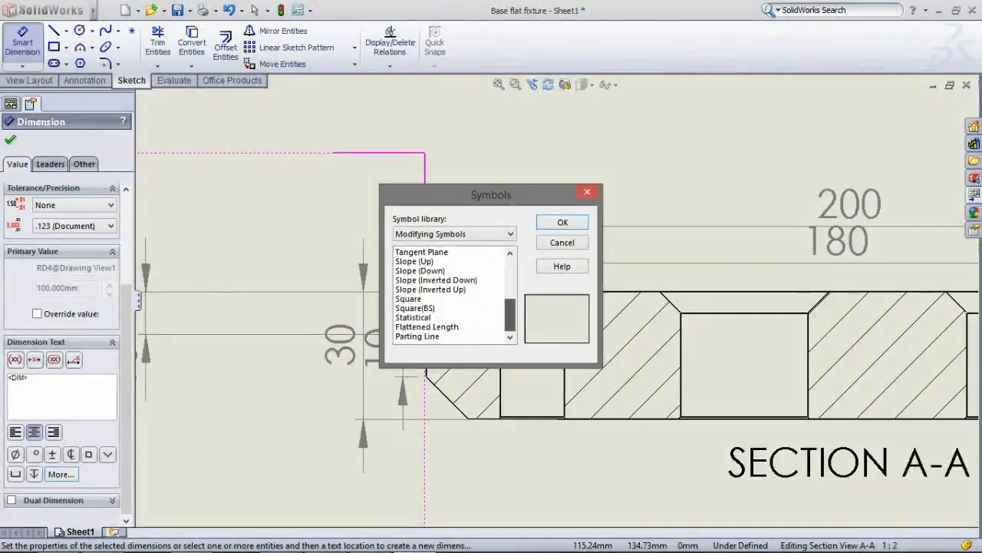
left_click_drag(511, 315, 510, 275)
left_click(510, 234)
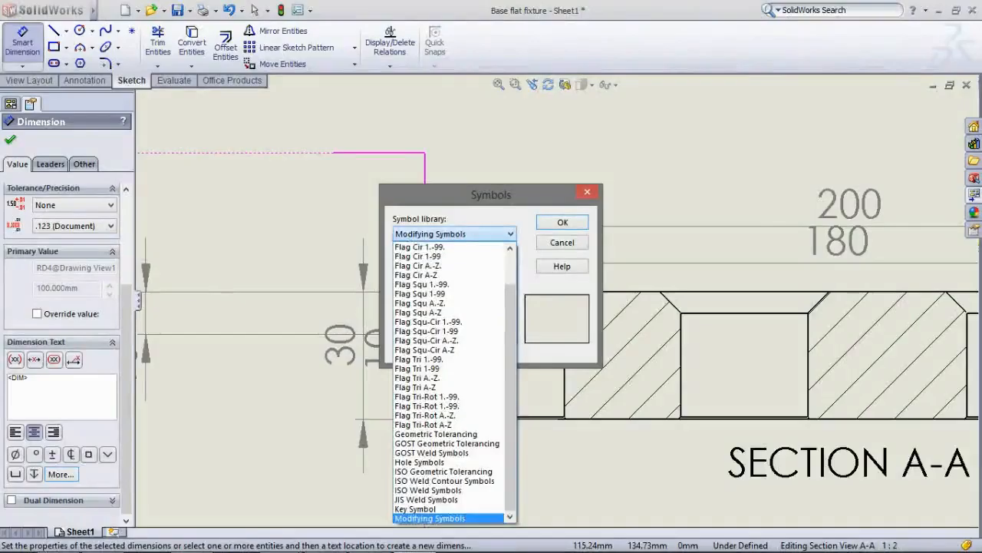
left_click_drag(510, 322, 510, 292)
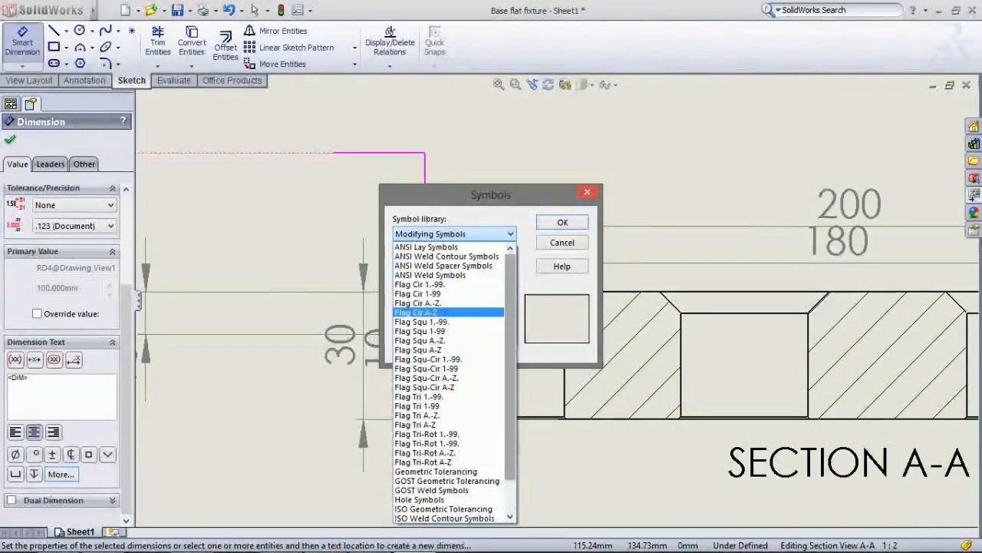
left_click_drag(511, 313, 511, 345)
left_click(510, 234)
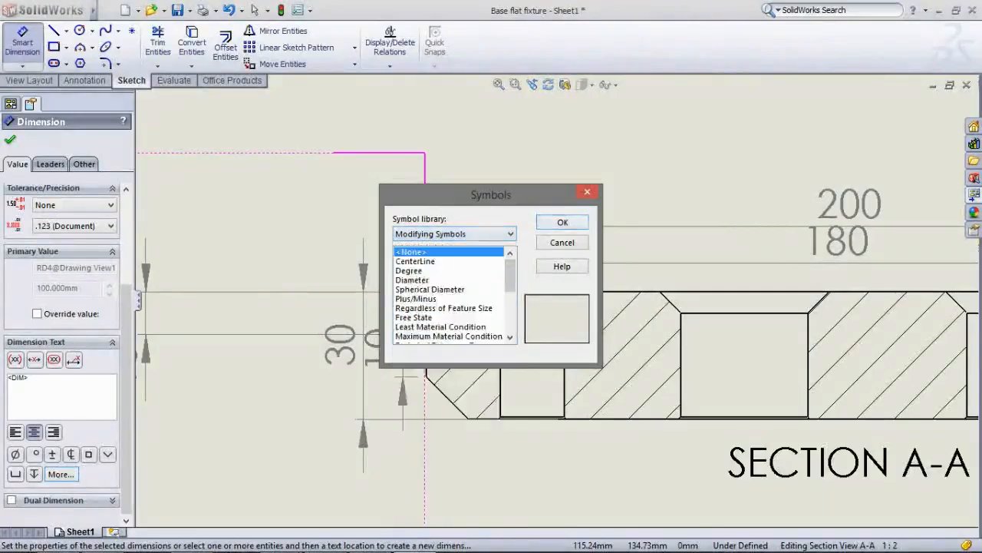
left_click(562, 243)
scroll(363, 301, "up", 4)
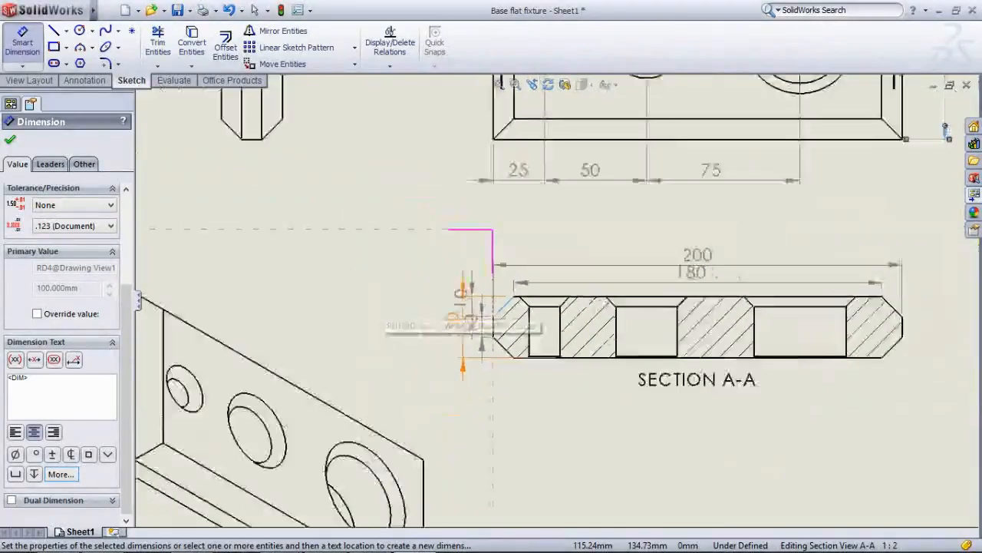
key("Escape")
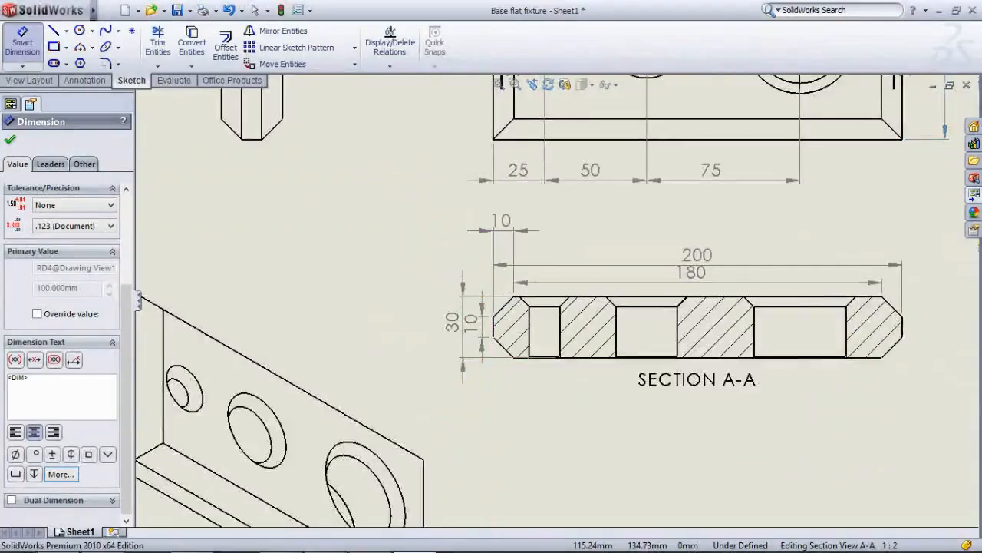
- Review the whole drawing sheet and its dimensioned front and section views
scroll(585, 312, "up", 2)
scroll(554, 299, "up", 7)
scroll(677, 245, "down", 3)
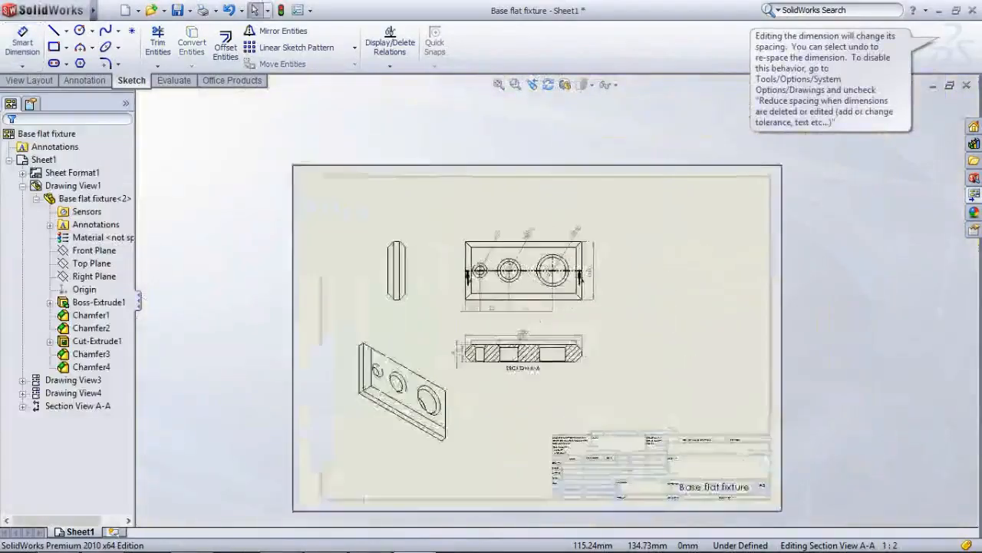
scroll(370, 297, "down", 4)
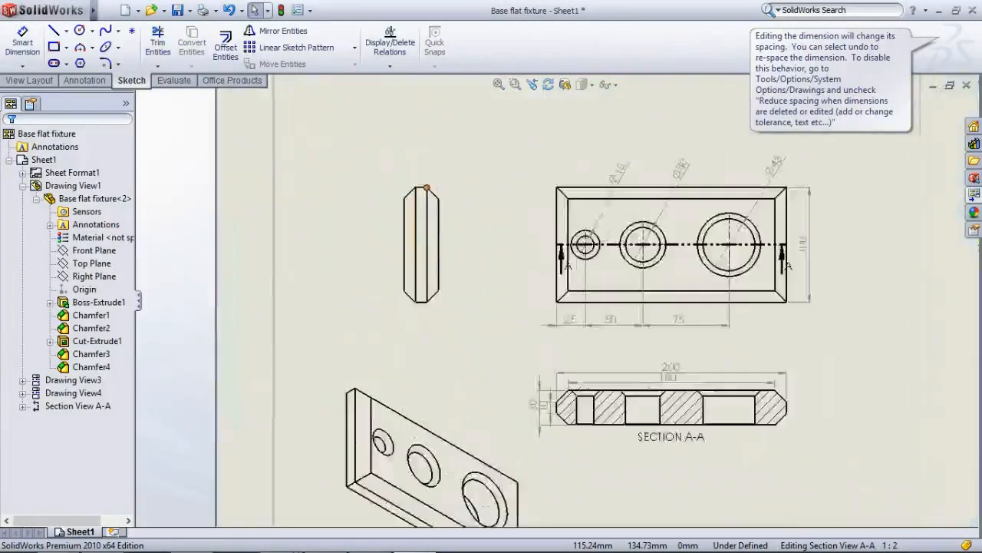
scroll(429, 276, "down", 2)
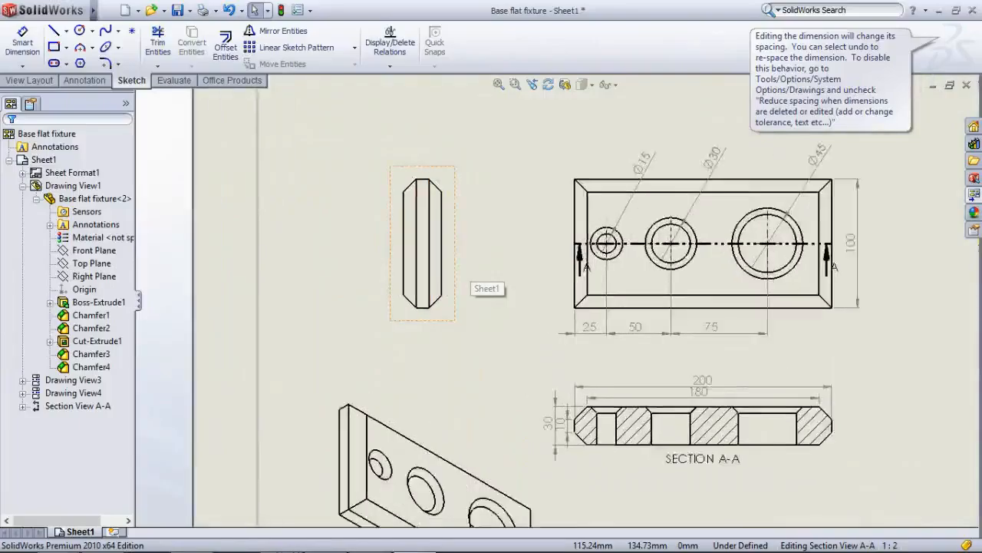
scroll(430, 307, "up", 5)
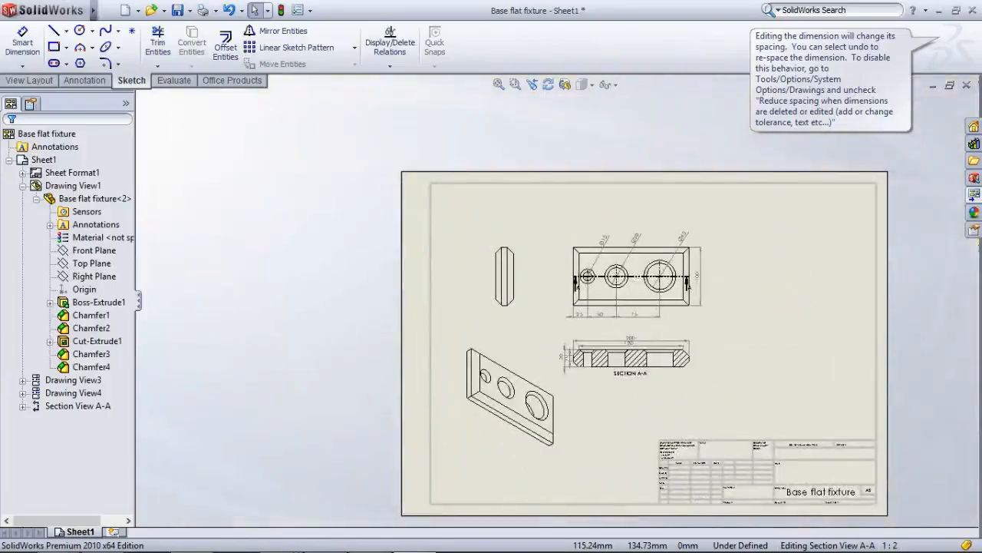
scroll(463, 407, "down", 1)
scroll(504, 322, "up", 3)
scroll(693, 313, "down", 3)
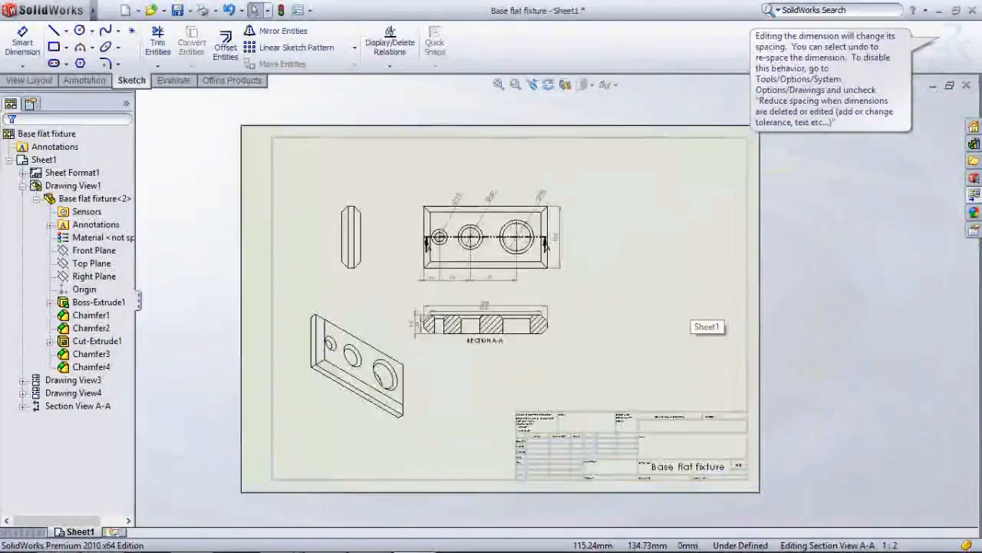
mouse_move(432, 551)
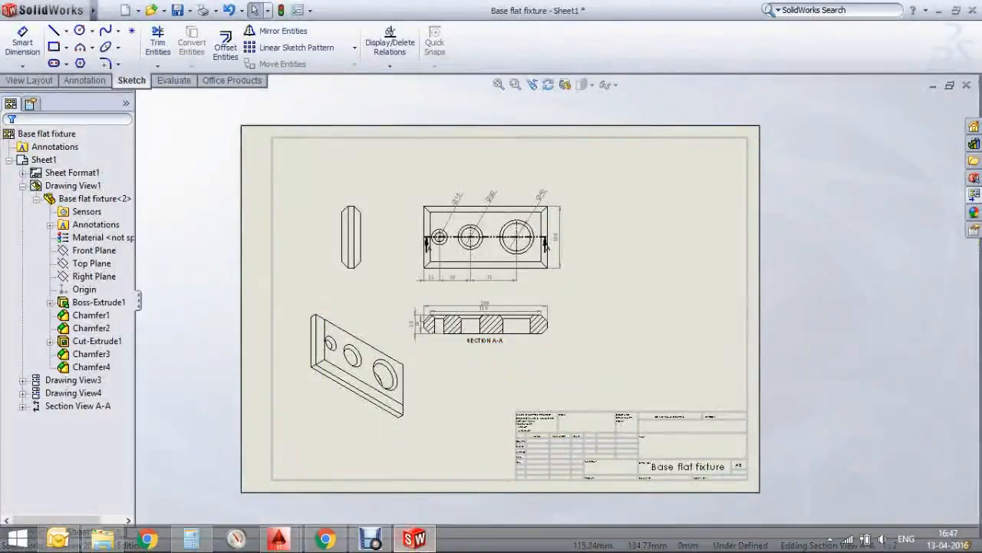